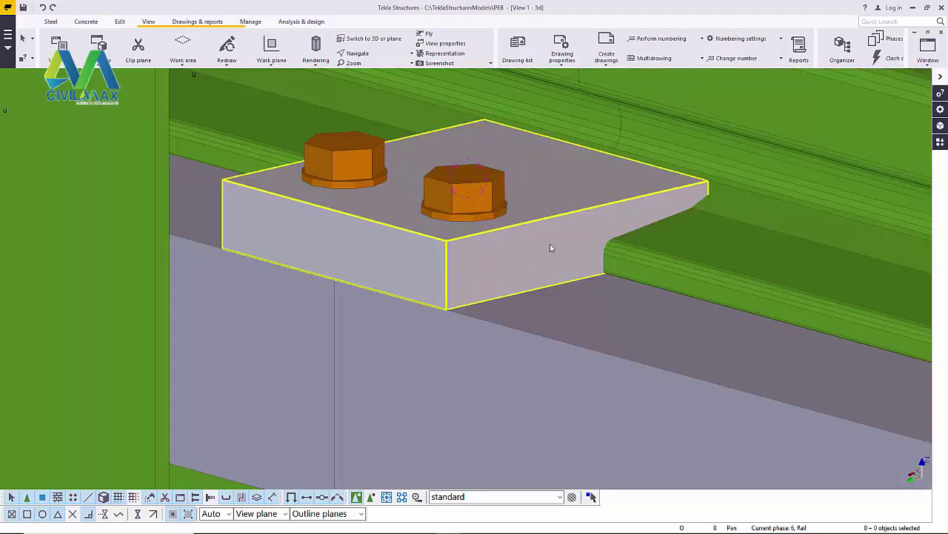
Step: Examine the bolted rail clip plate beside the crane rail from several angles, using mouse rotation of the 3D view
{"action": "scroll", "coordinate": [581, 190], "scroll_direction": "down", "scroll_amount": 4}
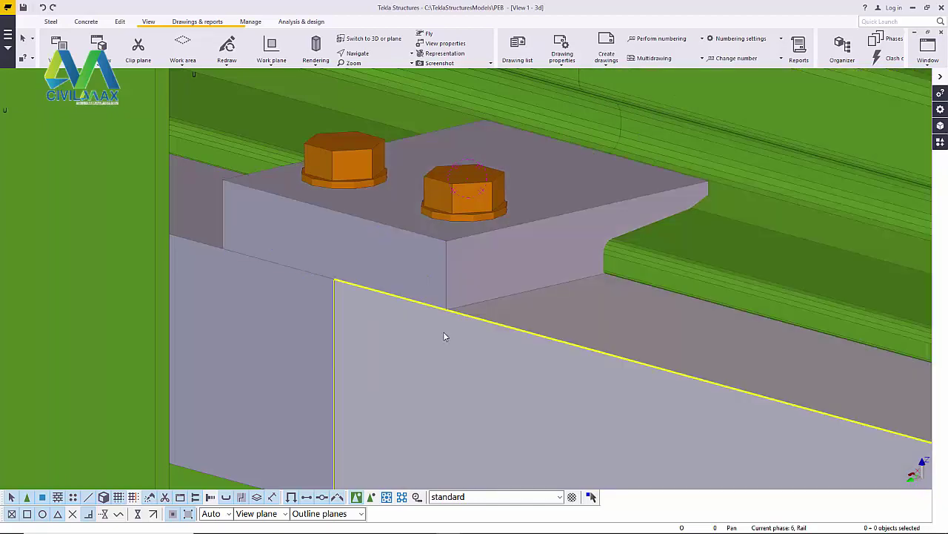
{"action": "scroll", "coordinate": [557, 298], "scroll_direction": "up", "scroll_amount": 4}
{"action": "scroll", "coordinate": [563, 282], "scroll_direction": "down", "scroll_amount": 1}
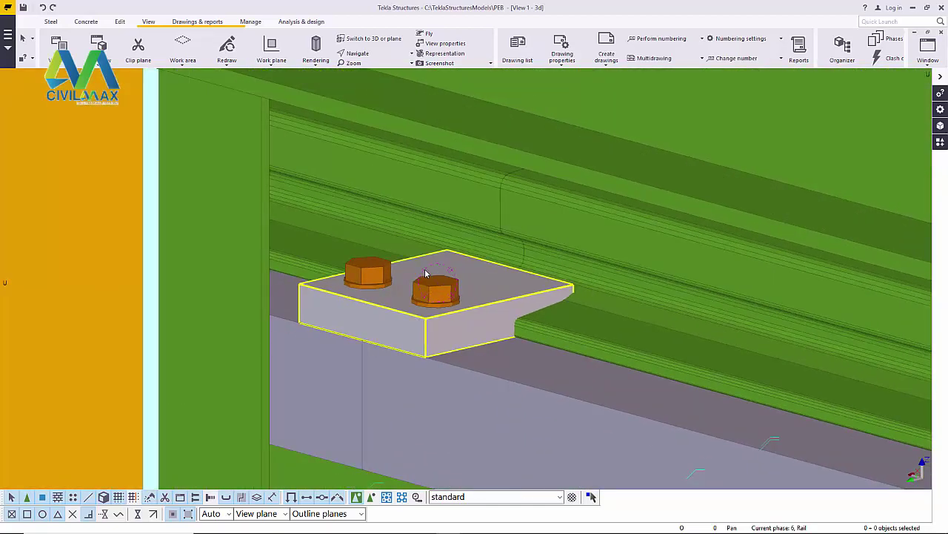
{"action": "scroll", "coordinate": [580, 221], "scroll_direction": "up", "scroll_amount": 2}
{"action": "scroll", "coordinate": [580, 221], "scroll_direction": "up", "scroll_amount": 2}
{"action": "scroll", "coordinate": [570, 215], "scroll_direction": "down", "scroll_amount": 6}
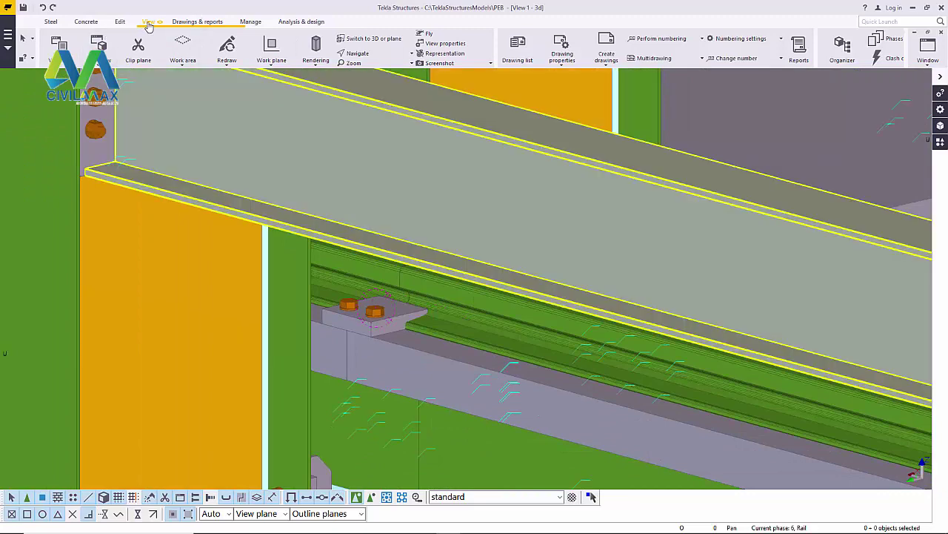
{"action": "left_click", "coordinate": [149, 25]}
{"action": "left_click", "coordinate": [354, 54]}
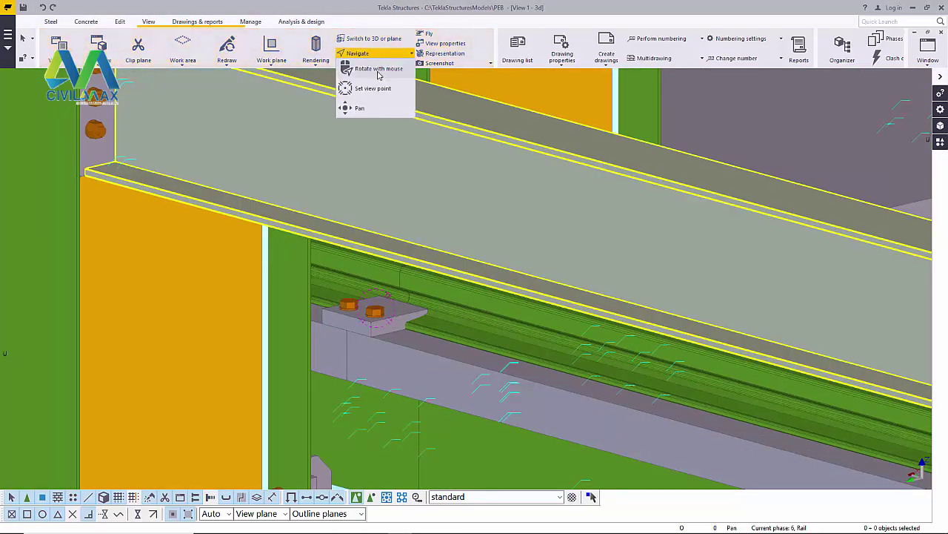
{"action": "left_click", "coordinate": [380, 71]}
{"action": "left_click_drag", "start_coordinate": [504, 322], "coordinate": [474, 304]}
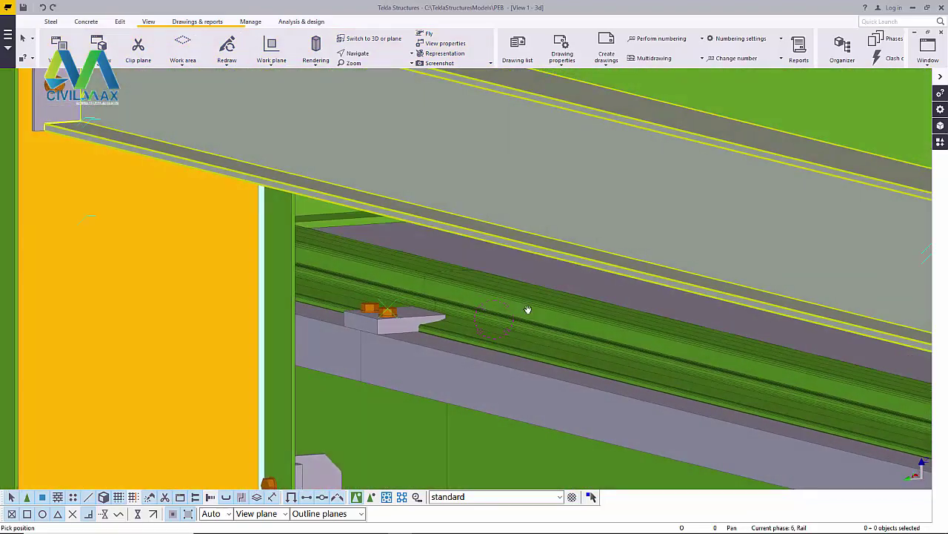
{"action": "scroll", "coordinate": [506, 312], "scroll_direction": "down", "scroll_amount": 3}
{"action": "scroll", "coordinate": [478, 307], "scroll_direction": "up", "scroll_amount": 3}
{"action": "mouse_move", "coordinate": [512, 303]}
{"action": "middle_mouse_down", "text": "ctrl"}
{"action": "mouse_move", "coordinate": [478, 303]}
{"action": "mouse_move", "coordinate": [511, 303]}
{"action": "middle_mouse_up", "text": "ctrl"}
{"action": "scroll", "coordinate": [546, 296], "scroll_direction": "down", "scroll_amount": 4}
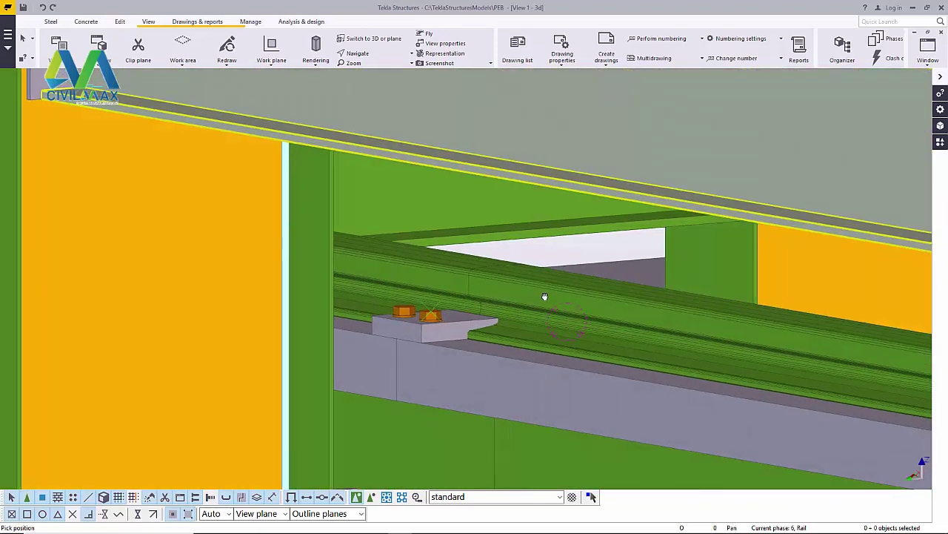
{"action": "scroll", "coordinate": [556, 301], "scroll_direction": "up", "scroll_amount": 4}
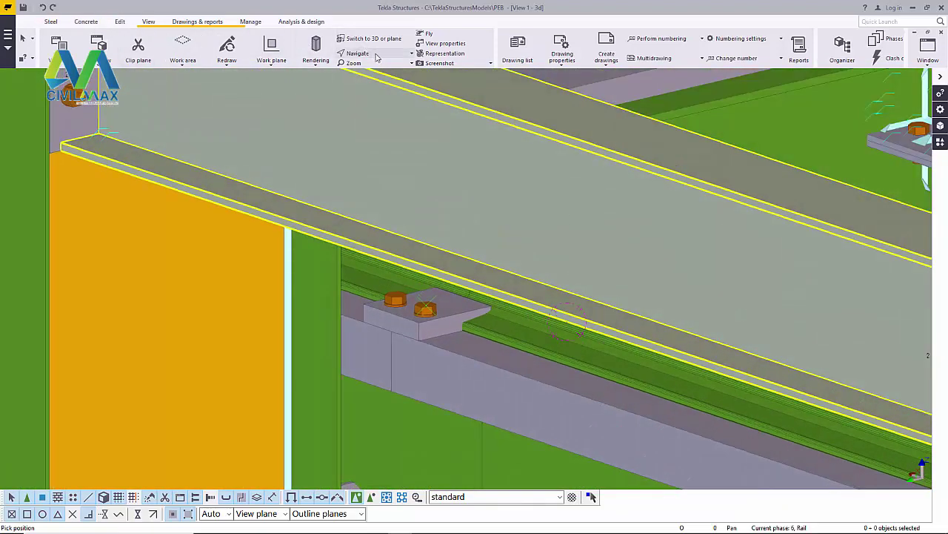
Step: Rotate around the rail clip and examine how the crane rail and girders run along the building's column line
{"action": "left_click", "coordinate": [348, 54]}
{"action": "left_click", "coordinate": [385, 77]}
{"action": "left_click", "coordinate": [498, 181]}
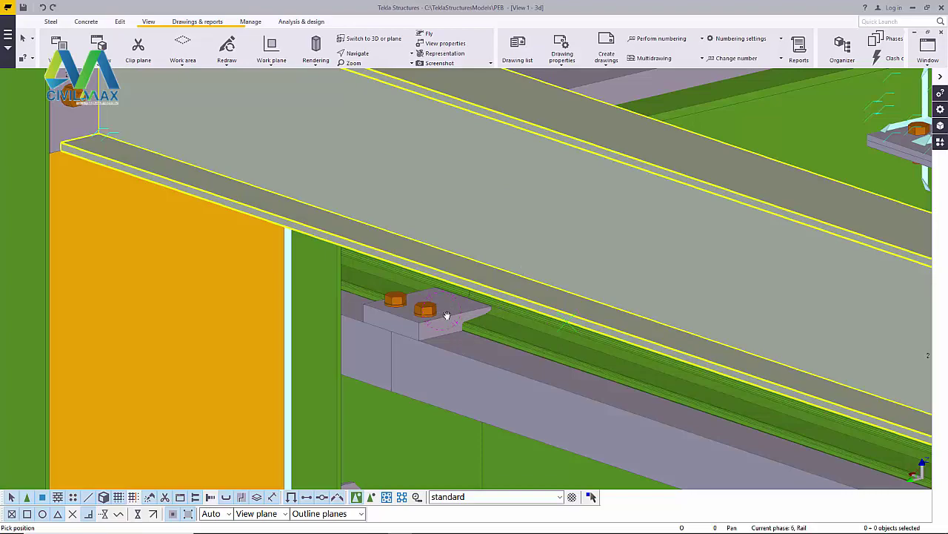
{"action": "middle_click_drag", "start_coordinate": [435, 315], "coordinate": [573, 327], "text": "ctrl"}
{"action": "scroll", "coordinate": [428, 339], "scroll_direction": "down", "scroll_amount": 10}
{"action": "scroll", "coordinate": [419, 339], "scroll_direction": "up", "scroll_amount": 12}
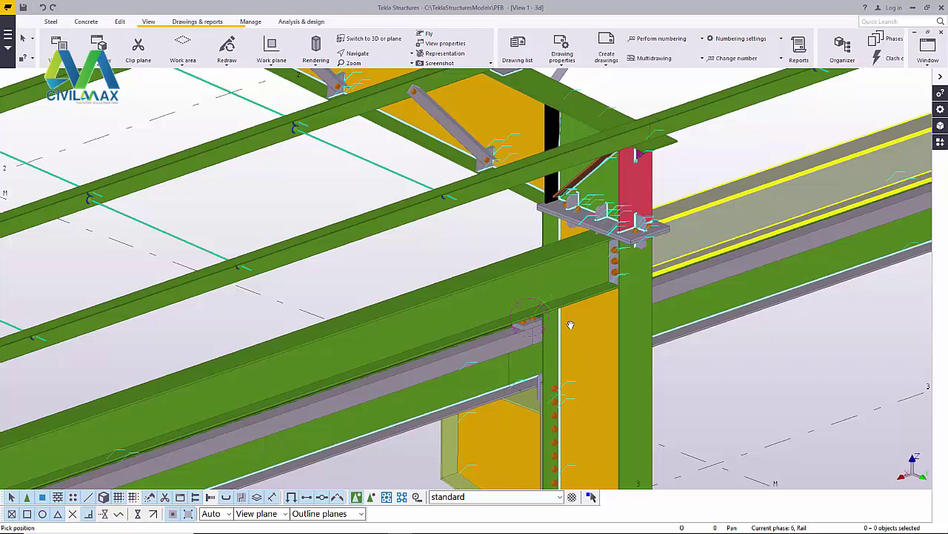
{"action": "scroll", "coordinate": [570, 325], "scroll_direction": "down", "scroll_amount": 4}
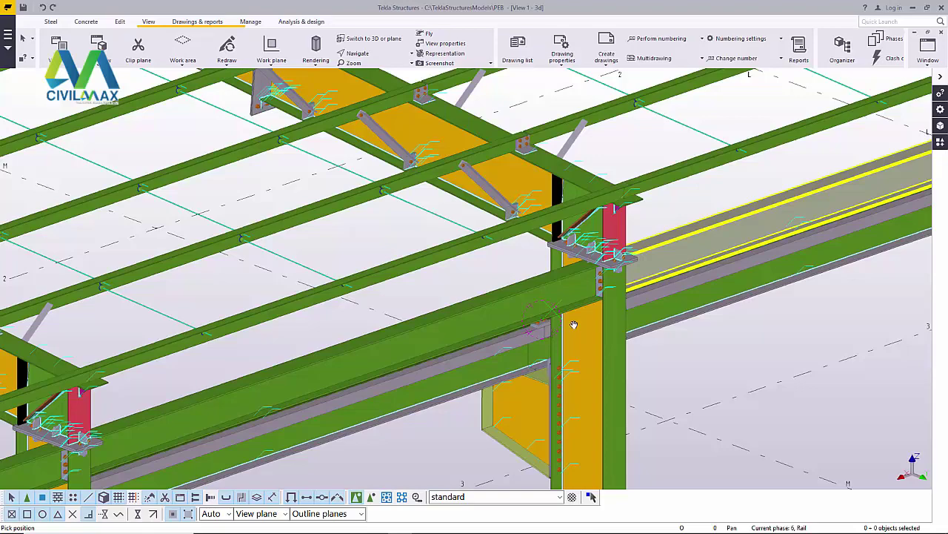
{"action": "scroll", "coordinate": [575, 324], "scroll_direction": "down", "scroll_amount": 8}
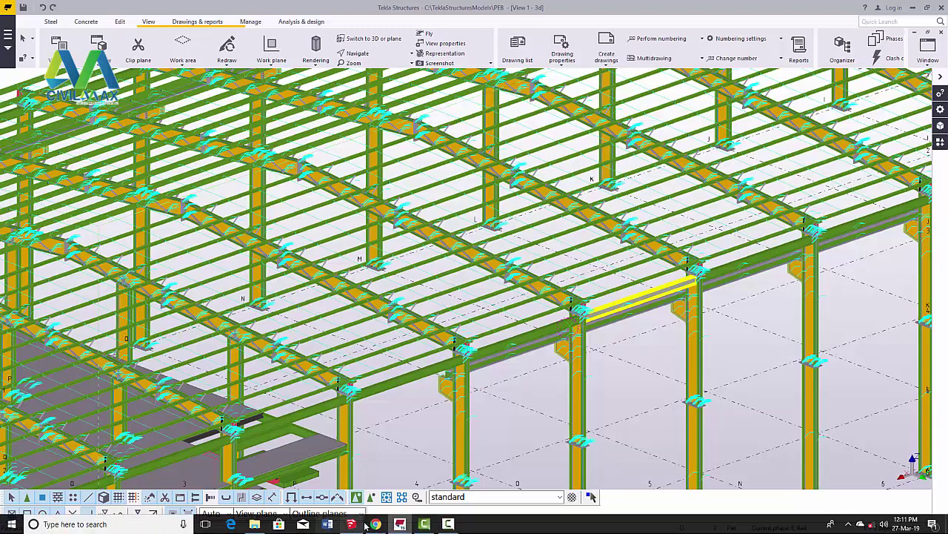
Step: Switch to SketchUp and examine the workshop1 model's steel frame, from the roof connections and multi-storey floors to the far end
{"action": "left_click", "coordinate": [351, 524]}
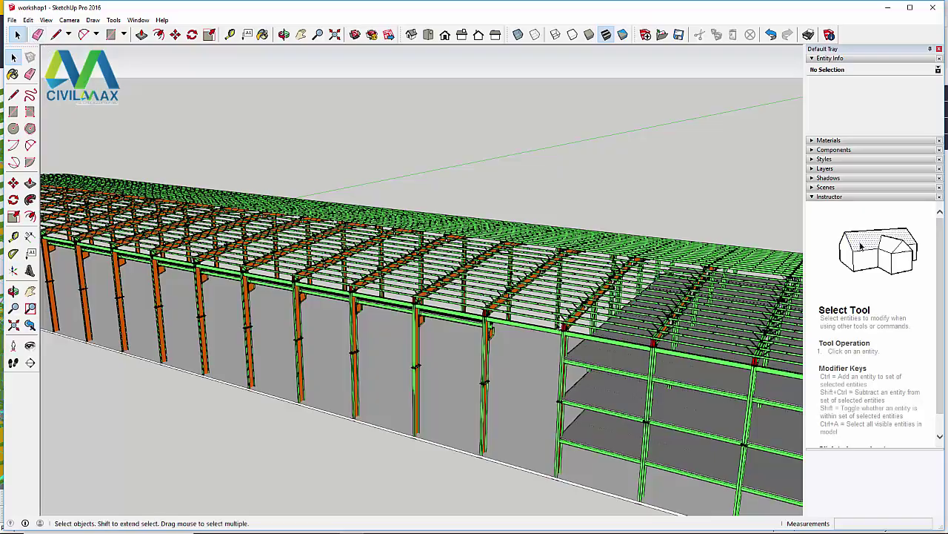
{"action": "scroll", "coordinate": [560, 335], "scroll_direction": "up", "scroll_amount": 4}
{"action": "scroll", "coordinate": [560, 335], "scroll_direction": "up", "scroll_amount": 6}
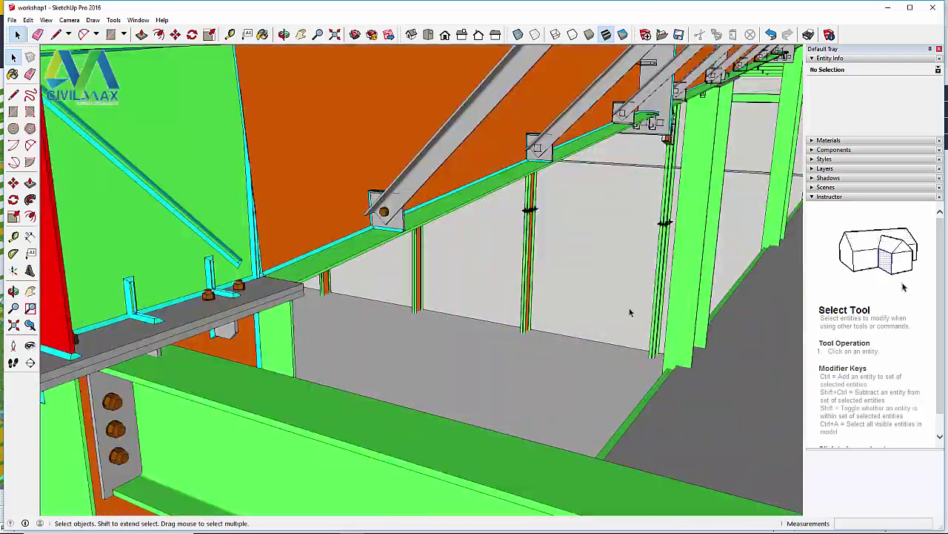
{"action": "scroll", "coordinate": [560, 335], "scroll_direction": "down", "scroll_amount": 8}
{"action": "scroll", "coordinate": [509, 339], "scroll_direction": "down", "scroll_amount": 4}
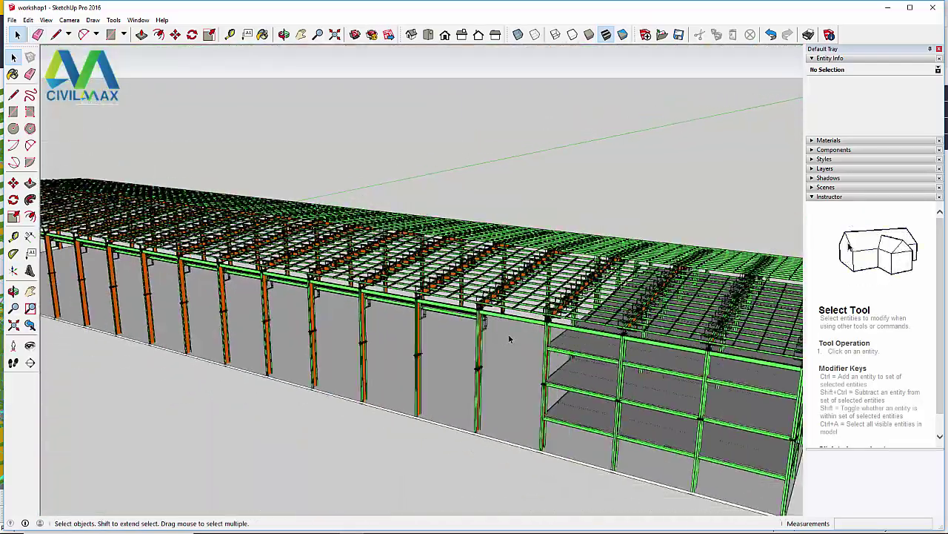
{"action": "scroll", "coordinate": [511, 337], "scroll_direction": "up", "scroll_amount": 5}
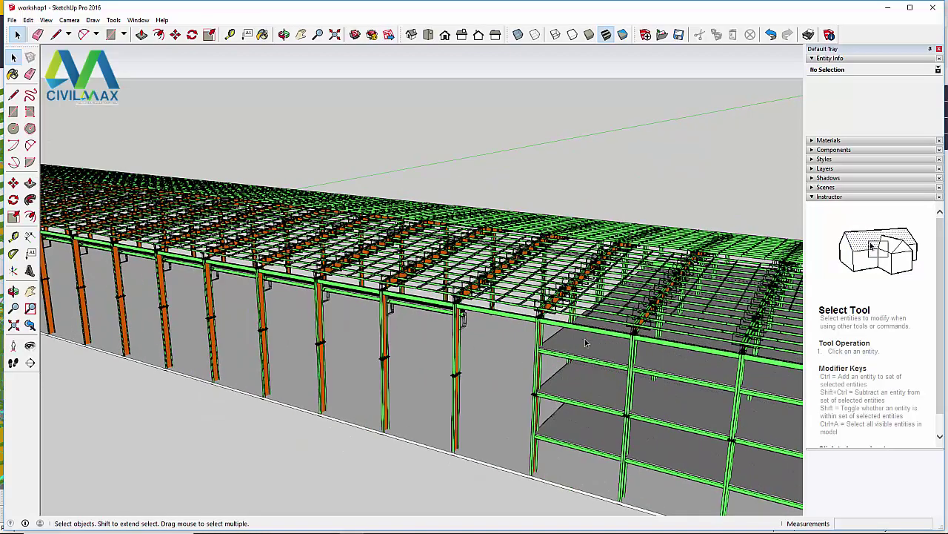
{"action": "scroll", "coordinate": [546, 335], "scroll_direction": "up", "scroll_amount": 7}
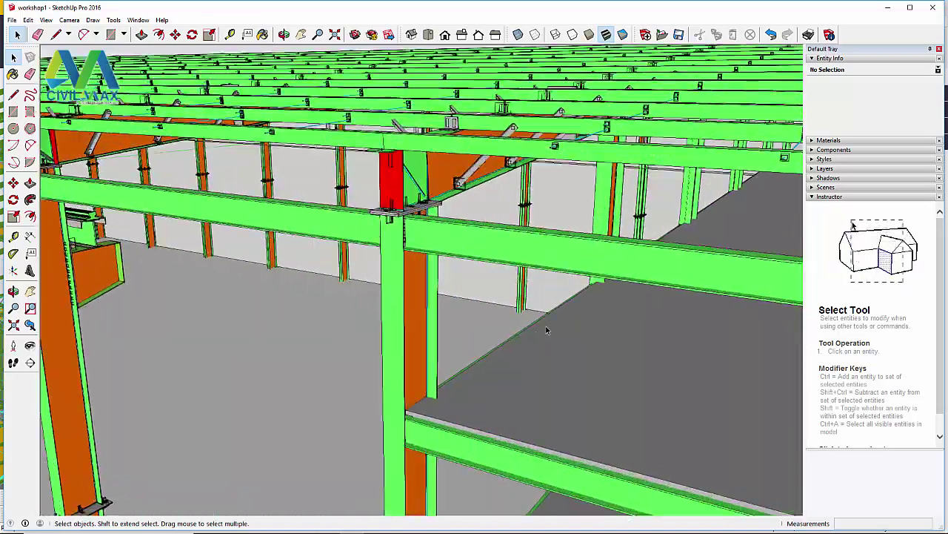
{"action": "scroll", "coordinate": [593, 328], "scroll_direction": "down", "scroll_amount": 5}
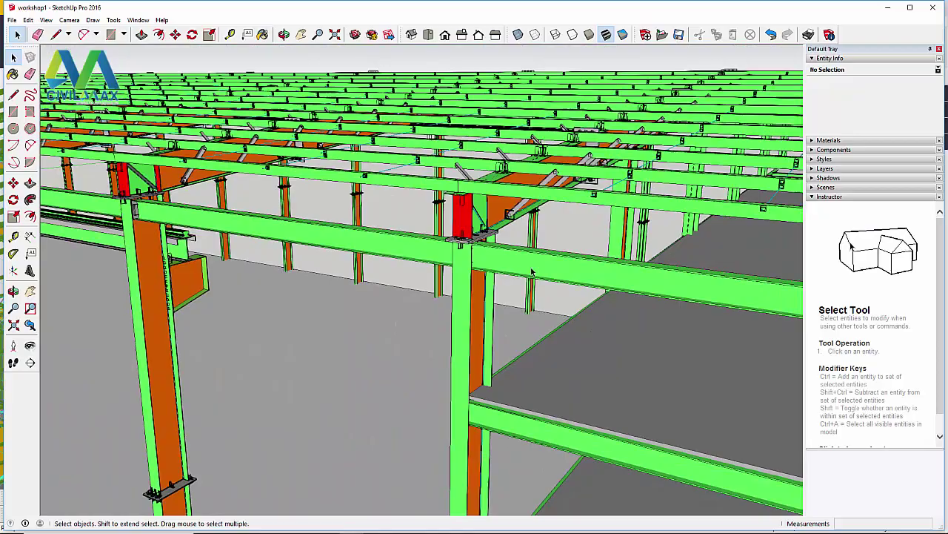
{"action": "scroll", "coordinate": [477, 224], "scroll_direction": "up", "scroll_amount": 4}
{"action": "scroll", "coordinate": [478, 230], "scroll_direction": "up", "scroll_amount": 6}
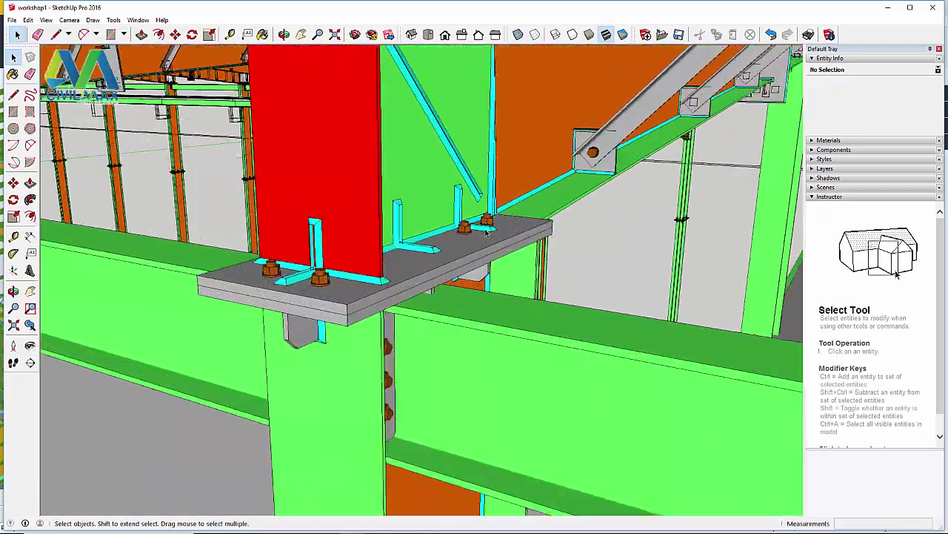
{"action": "scroll", "coordinate": [545, 313], "scroll_direction": "down", "scroll_amount": 8}
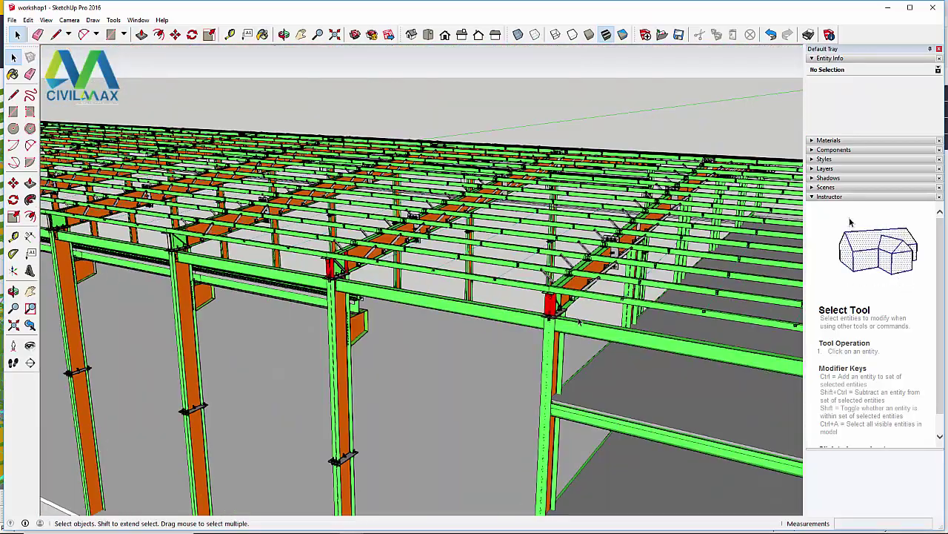
{"action": "scroll", "coordinate": [545, 324], "scroll_direction": "down", "scroll_amount": 8}
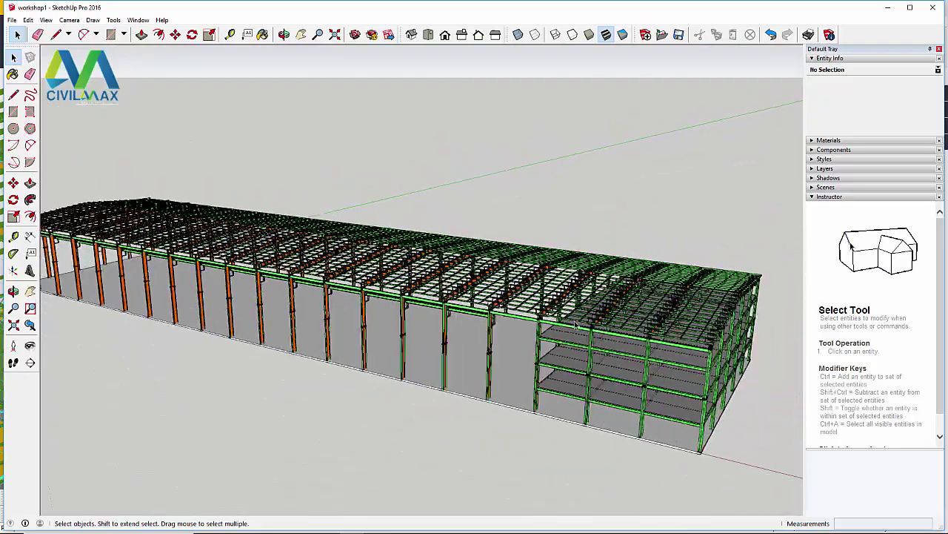
{"action": "scroll", "coordinate": [96, 229], "scroll_direction": "up", "scroll_amount": 5}
{"action": "scroll", "coordinate": [104, 237], "scroll_direction": "up", "scroll_amount": 6}
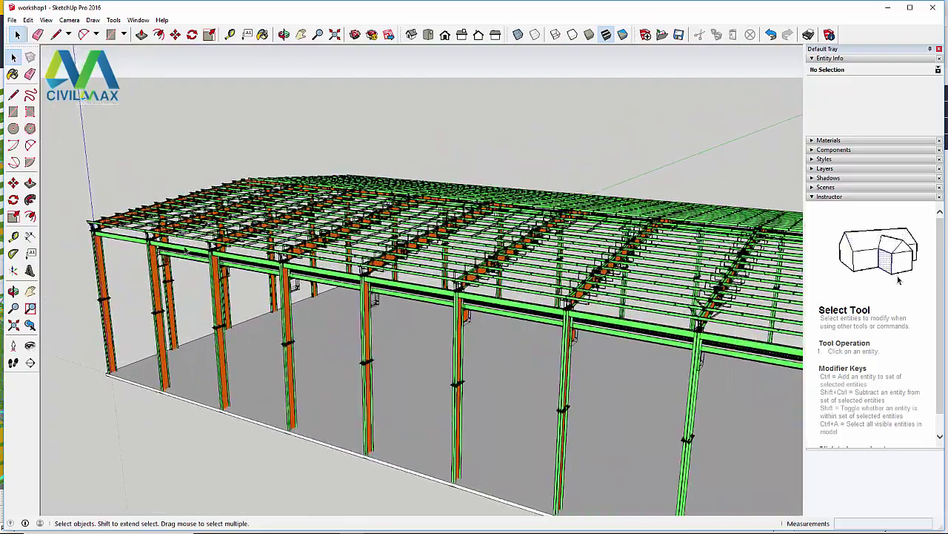
Step: Orbit to the open end of the crane rail and examine its profile, clips and bolts above the girder
{"action": "left_click", "coordinate": [284, 35]}
{"action": "left_click_drag", "start_coordinate": [154, 262], "coordinate": [667, 255]}
{"action": "scroll", "coordinate": [153, 164], "scroll_direction": "up", "scroll_amount": 5}
{"action": "scroll", "coordinate": [569, 237], "scroll_direction": "up", "scroll_amount": 10}
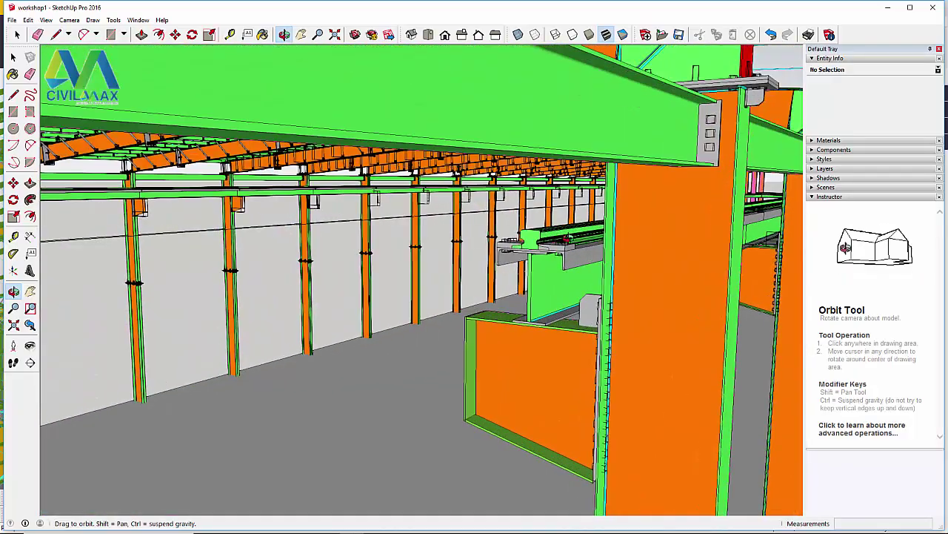
{"action": "scroll", "coordinate": [569, 236], "scroll_direction": "up", "scroll_amount": 2}
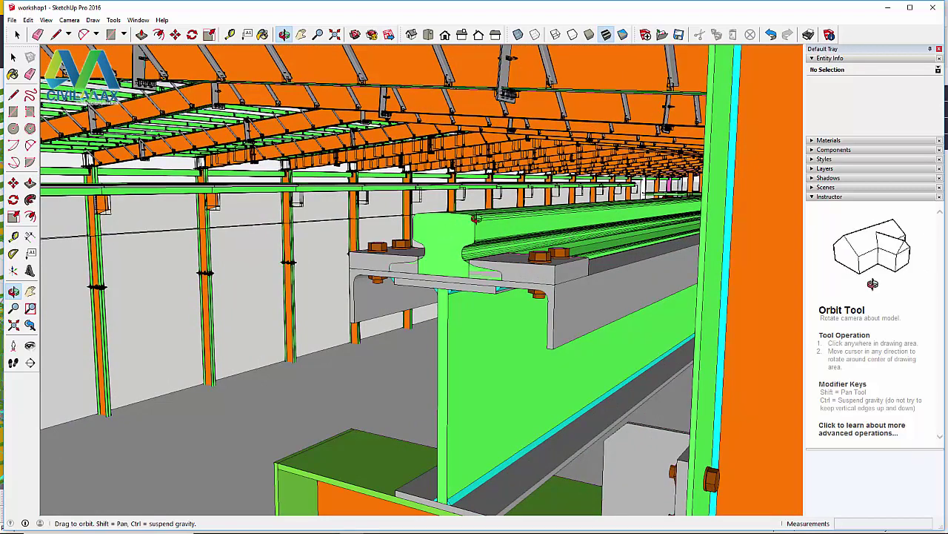
{"action": "scroll", "coordinate": [475, 219], "scroll_direction": "up", "scroll_amount": 5}
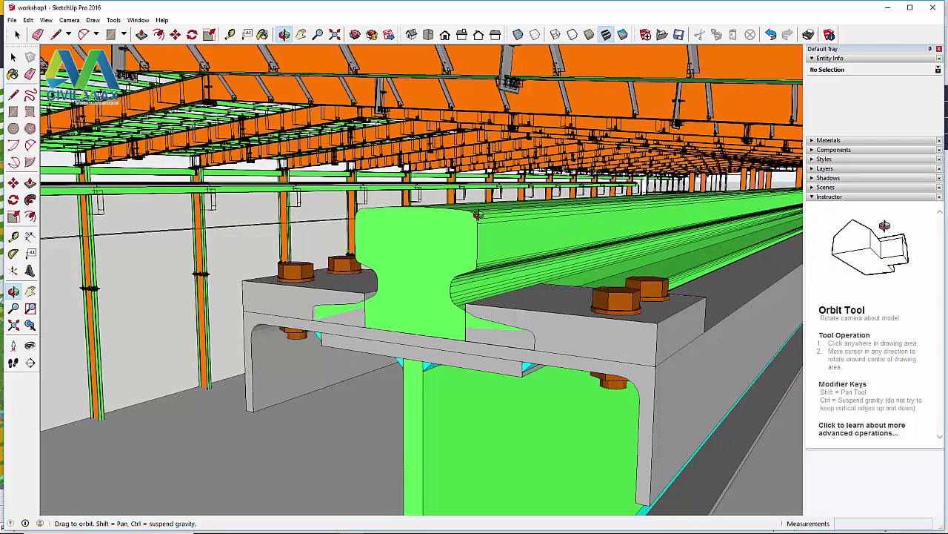
{"action": "left_click_drag", "start_coordinate": [477, 215], "coordinate": [479, 216]}
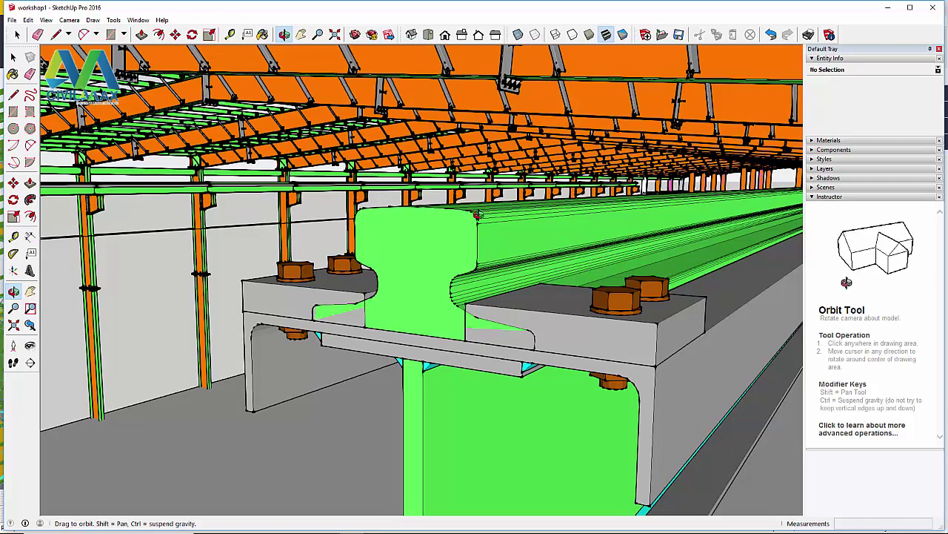
{"action": "scroll", "coordinate": [576, 255], "scroll_direction": "down", "scroll_amount": 3}
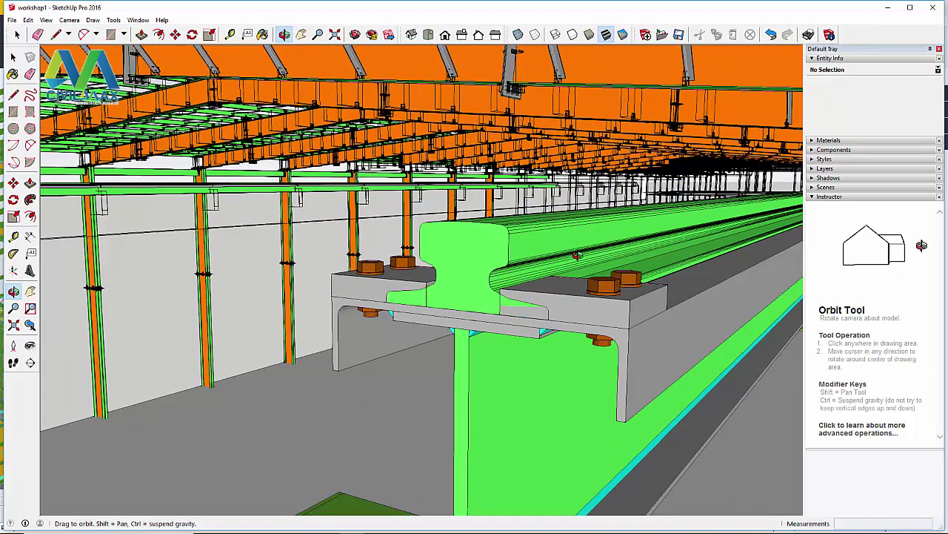
{"action": "left_click_drag", "start_coordinate": [577, 254], "coordinate": [549, 270]}
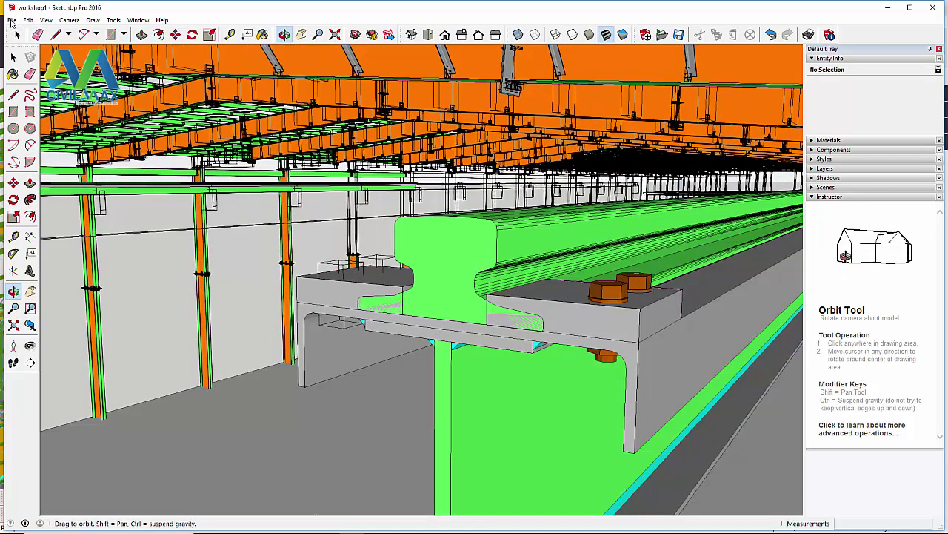
Step: Import the SketchUp file "crane" from the Desktop into the workshop model
{"action": "left_click", "coordinate": [12, 20]}
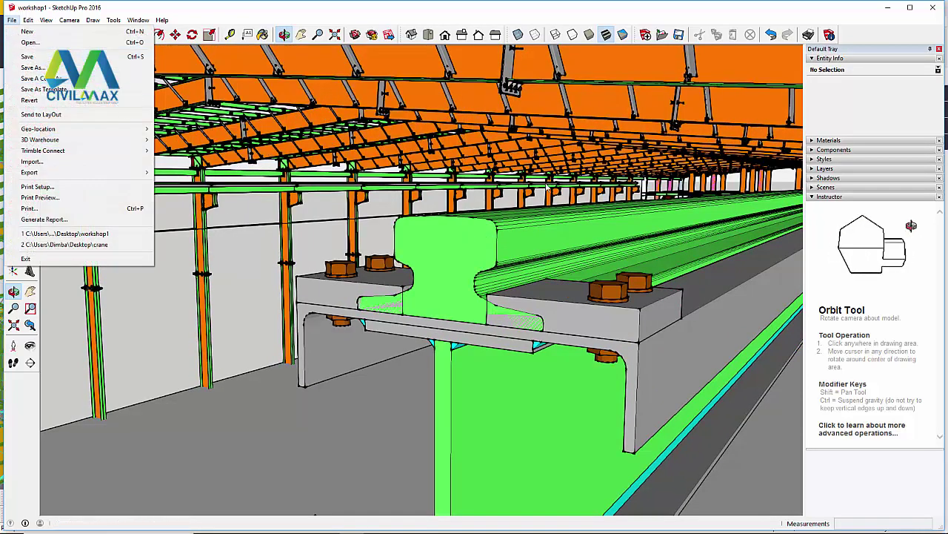
{"action": "left_click", "coordinate": [39, 164]}
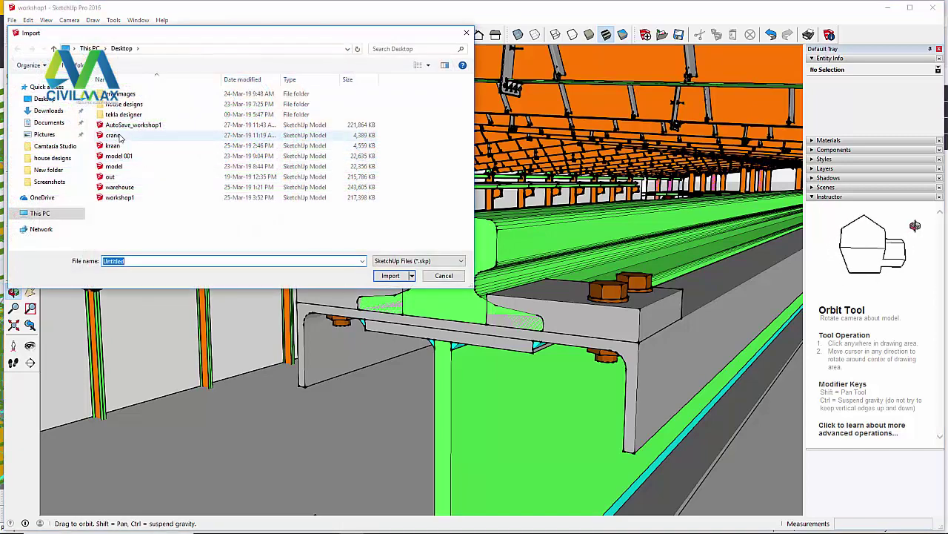
{"action": "left_click", "coordinate": [115, 136]}
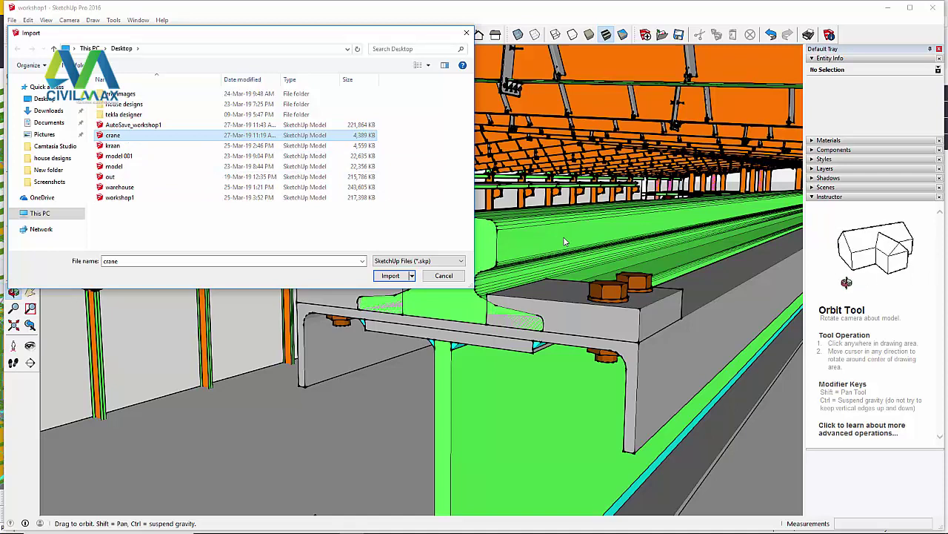
{"action": "left_click", "coordinate": [391, 275]}
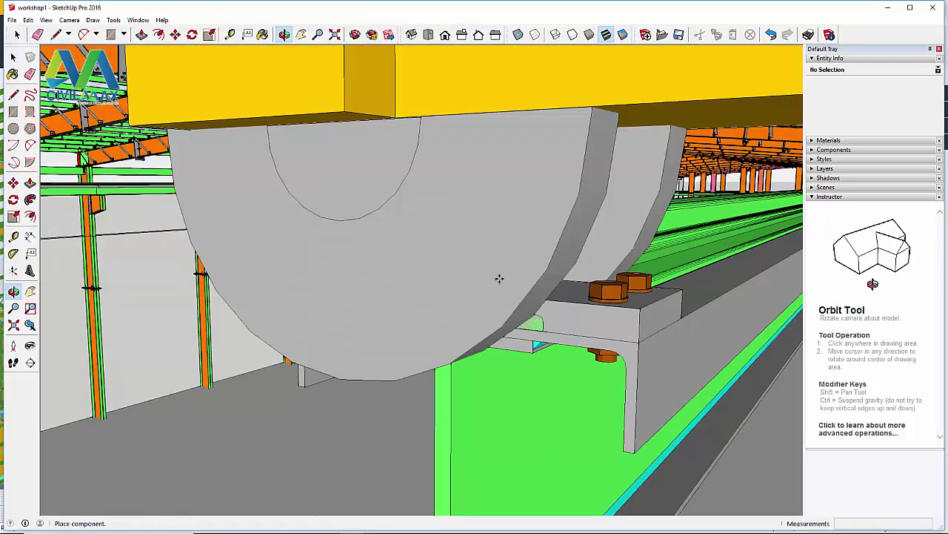
Step: Place the imported crane component on the ground outside the building, next to its outer column row
{"action": "scroll", "coordinate": [531, 286], "scroll_direction": "down", "scroll_amount": 2}
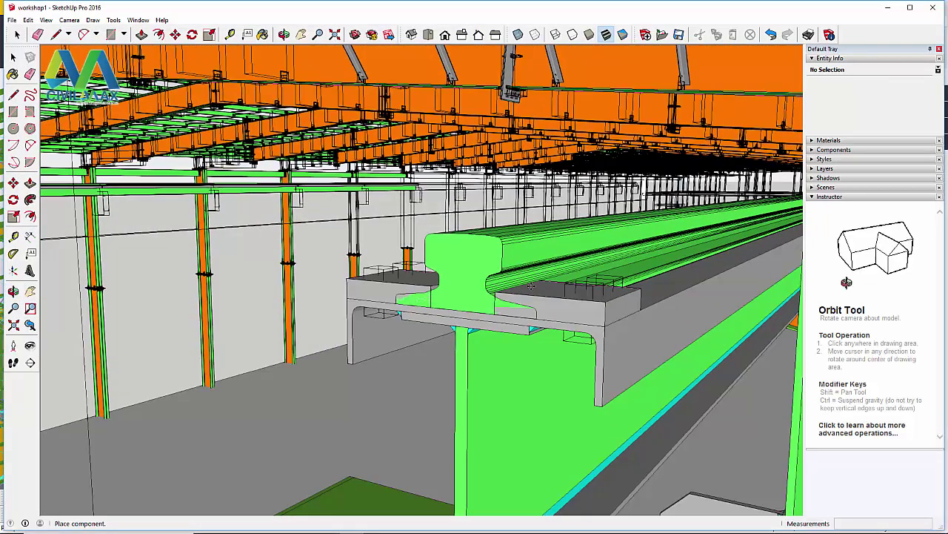
{"action": "scroll", "coordinate": [530, 286], "scroll_direction": "down", "scroll_amount": 3}
{"action": "scroll", "coordinate": [526, 281], "scroll_direction": "up", "scroll_amount": 5}
{"action": "scroll", "coordinate": [552, 268], "scroll_direction": "down", "scroll_amount": 5}
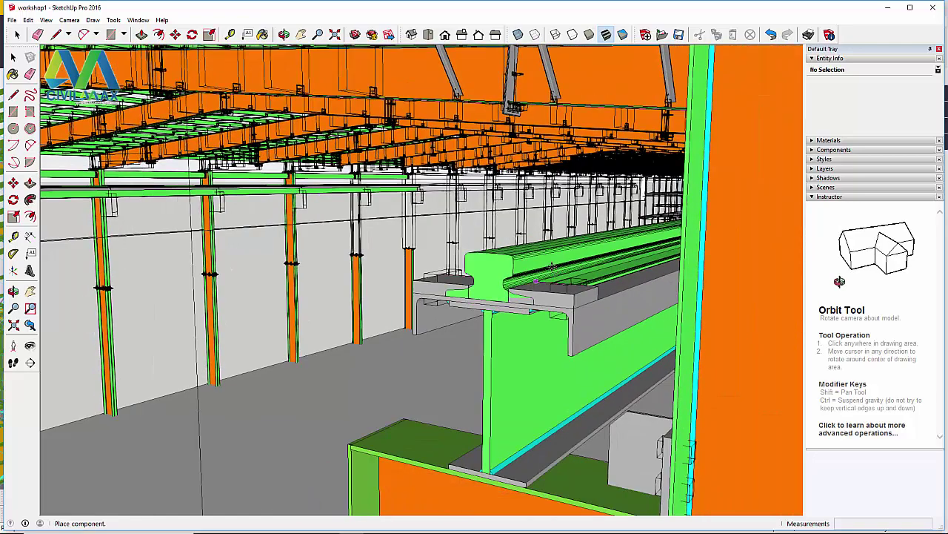
{"action": "scroll", "coordinate": [548, 270], "scroll_direction": "up", "scroll_amount": 6}
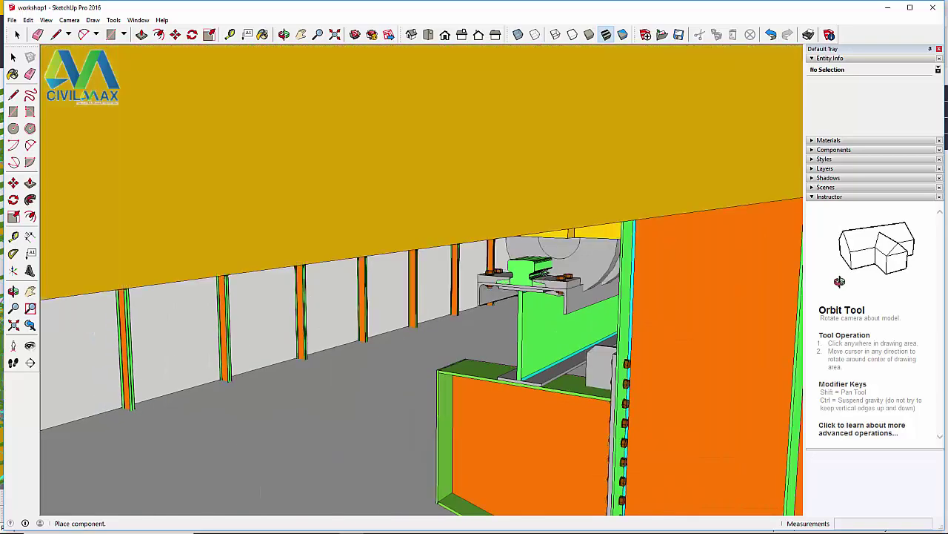
{"action": "scroll", "coordinate": [539, 273], "scroll_direction": "down", "scroll_amount": 4}
{"action": "scroll", "coordinate": [545, 272], "scroll_direction": "down", "scroll_amount": 2}
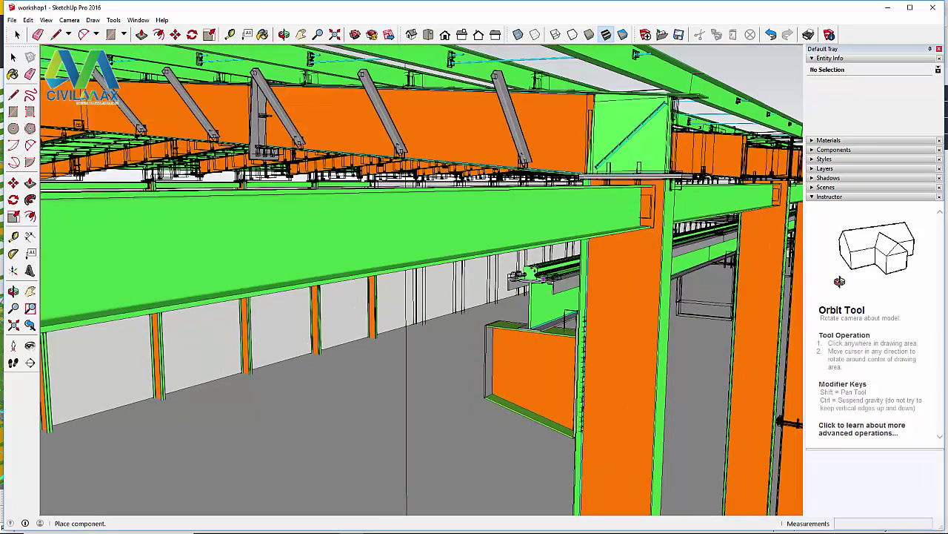
{"action": "scroll", "coordinate": [535, 270], "scroll_direction": "down", "scroll_amount": 1}
{"action": "scroll", "coordinate": [539, 271], "scroll_direction": "up", "scroll_amount": 3}
{"action": "scroll", "coordinate": [541, 273], "scroll_direction": "down", "scroll_amount": 4}
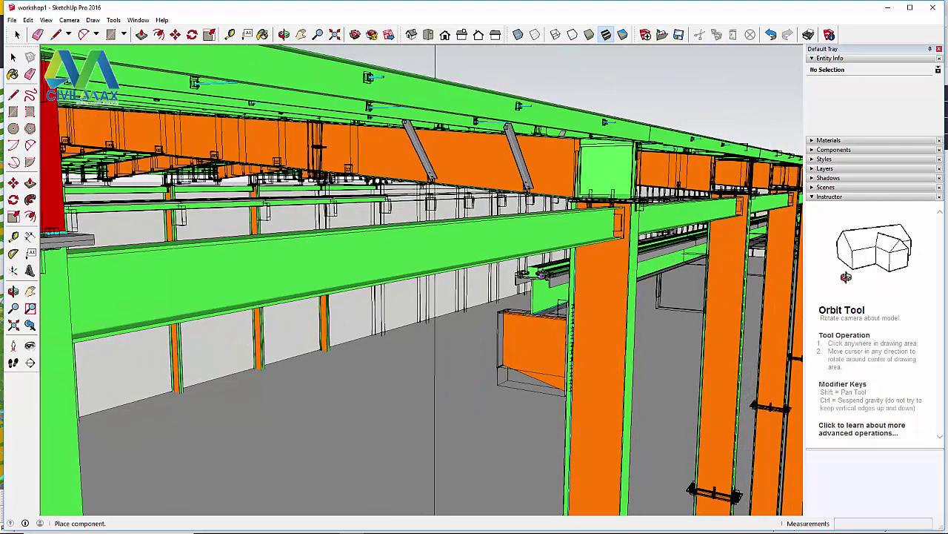
{"action": "scroll", "coordinate": [545, 275], "scroll_direction": "up", "scroll_amount": 1}
{"action": "scroll", "coordinate": [544, 274], "scroll_direction": "down", "scroll_amount": 2}
{"action": "scroll", "coordinate": [544, 275], "scroll_direction": "up", "scroll_amount": 3}
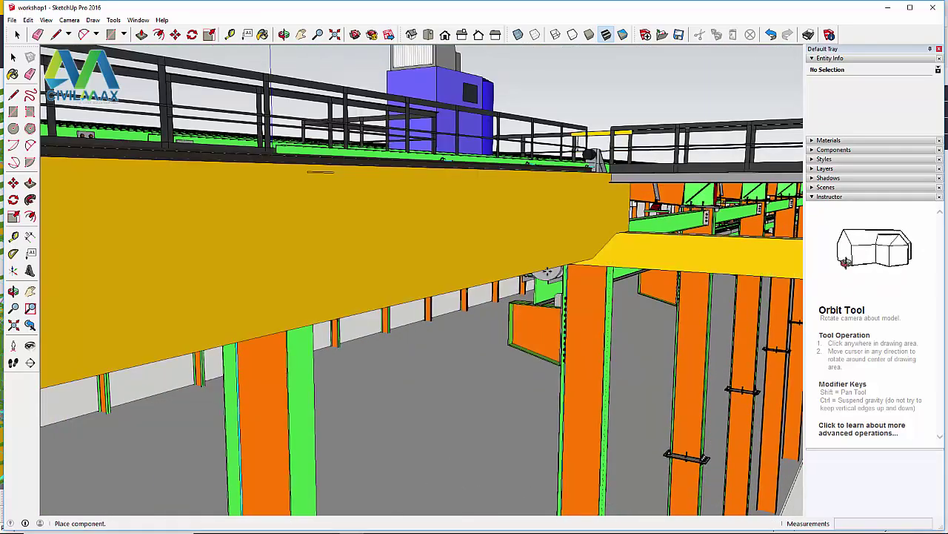
{"action": "scroll", "coordinate": [545, 275], "scroll_direction": "down", "scroll_amount": 4}
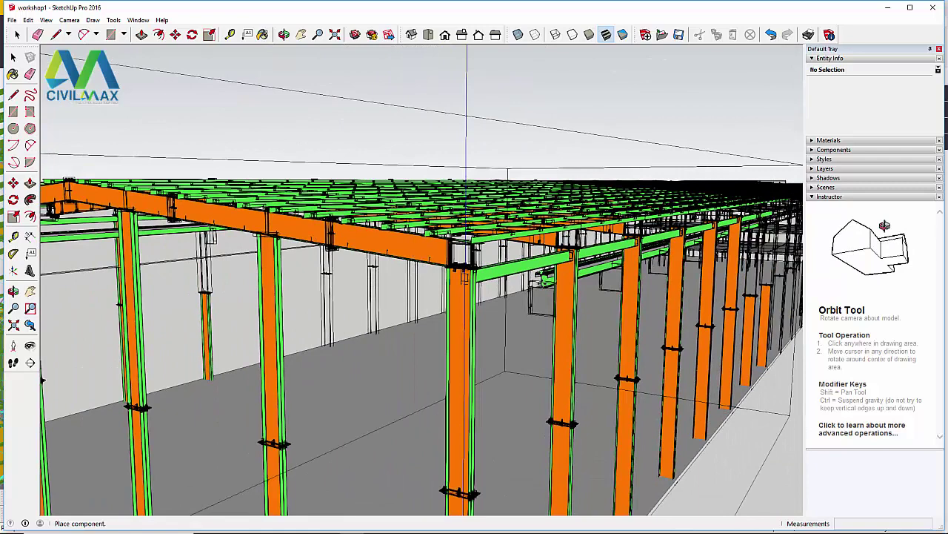
{"action": "scroll", "coordinate": [545, 280], "scroll_direction": "down", "scroll_amount": 2}
{"action": "scroll", "coordinate": [544, 281], "scroll_direction": "up", "scroll_amount": 3}
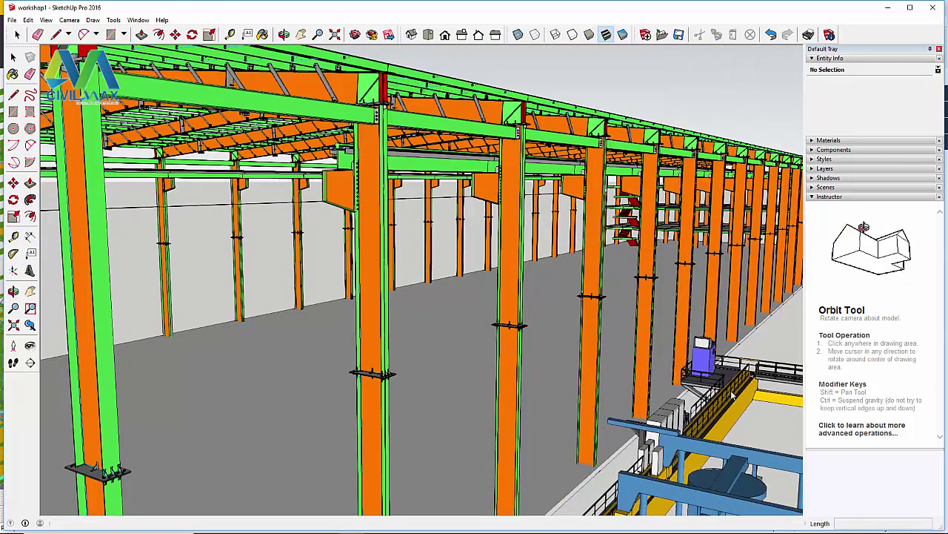
Step: Orbit around the placed crane and examine its end wheels, girders and orientation relative to the building's column rows
{"action": "left_click", "coordinate": [284, 36]}
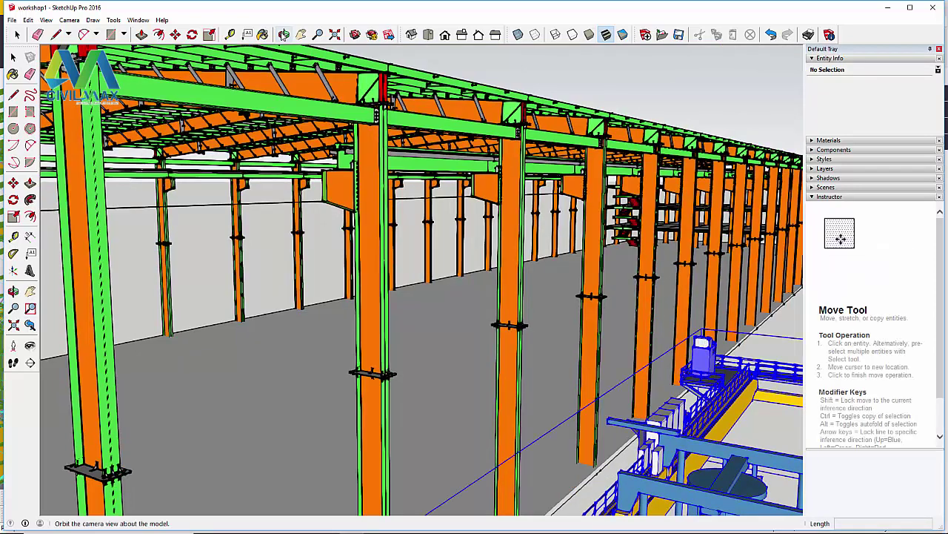
{"action": "middle_click", "coordinate": [721, 378]}
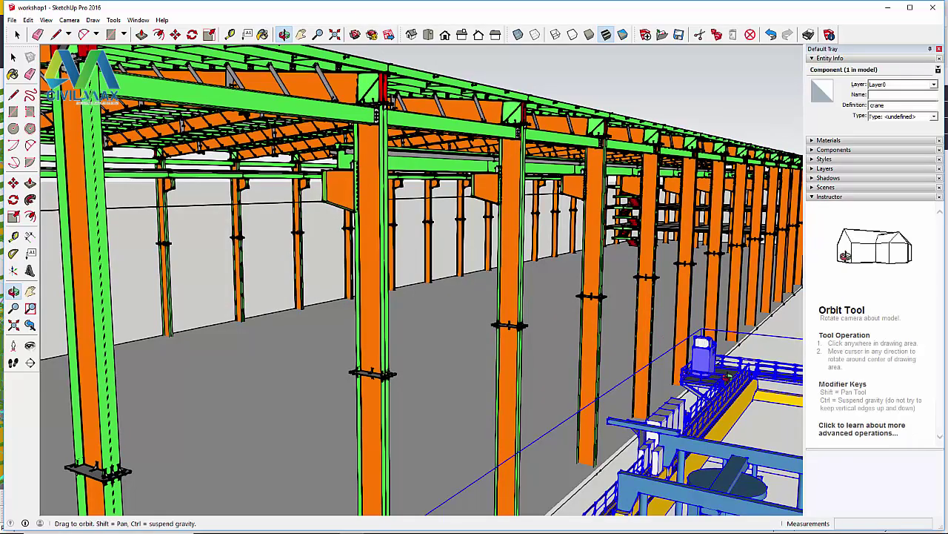
{"action": "middle_click_drag", "start_coordinate": [675, 390], "coordinate": [587, 445]}
{"action": "scroll", "coordinate": [618, 440], "scroll_direction": "down", "scroll_amount": 1}
{"action": "scroll", "coordinate": [413, 497], "scroll_direction": "up", "scroll_amount": 6}
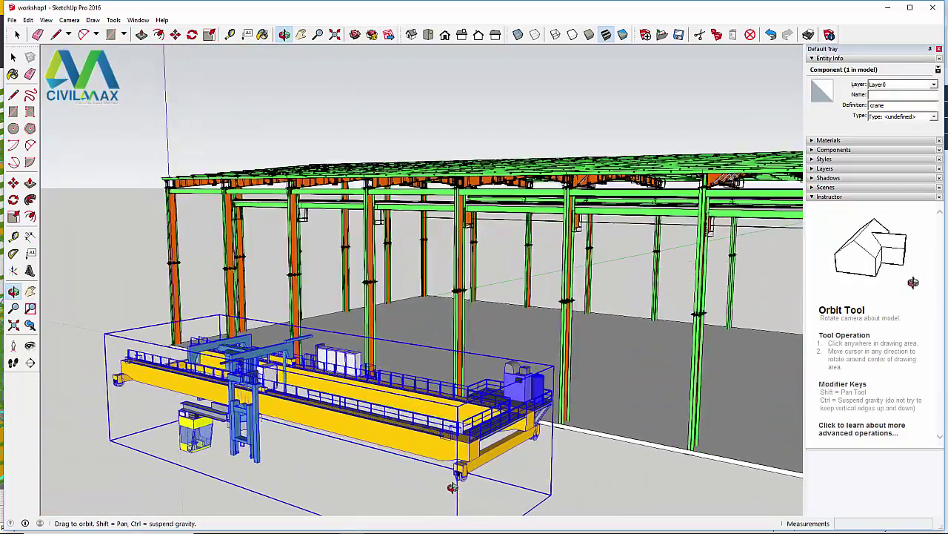
{"action": "scroll", "coordinate": [466, 480], "scroll_direction": "up", "scroll_amount": 3}
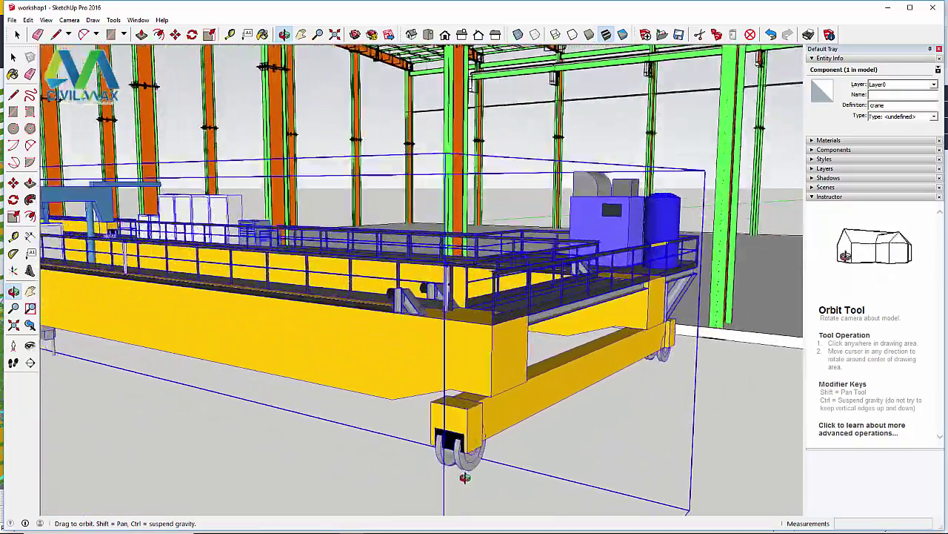
{"action": "scroll", "coordinate": [463, 472], "scroll_direction": "up", "scroll_amount": 4}
{"action": "scroll", "coordinate": [470, 465], "scroll_direction": "up", "scroll_amount": 2}
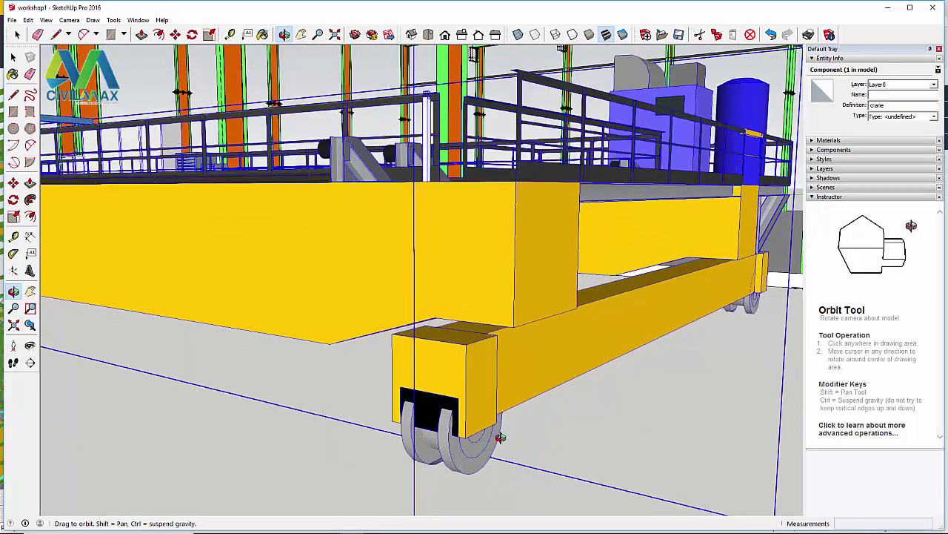
{"action": "scroll", "coordinate": [507, 416], "scroll_direction": "down", "scroll_amount": 7}
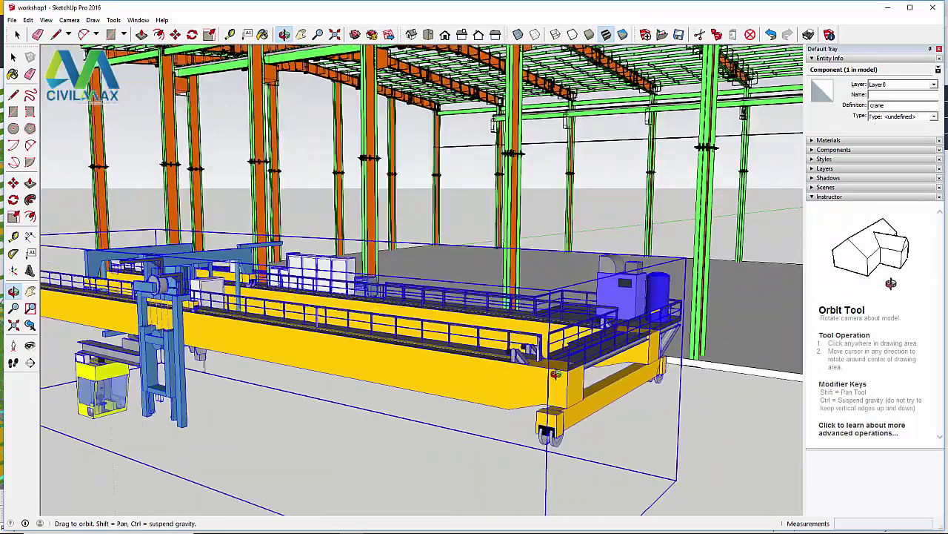
{"action": "left_click_drag", "start_coordinate": [553, 377], "coordinate": [569, 434]}
{"action": "scroll", "coordinate": [637, 425], "scroll_direction": "down", "scroll_amount": 4}
{"action": "scroll", "coordinate": [389, 283], "scroll_direction": "up", "scroll_amount": 6}
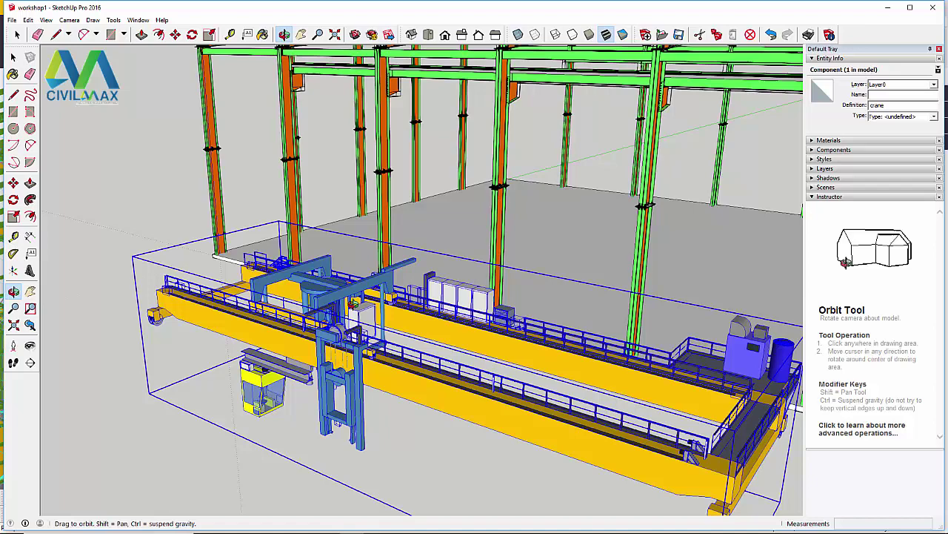
{"action": "scroll", "coordinate": [389, 285], "scroll_direction": "down", "scroll_amount": 4}
{"action": "left_click_drag", "start_coordinate": [565, 354], "coordinate": [314, 404]}
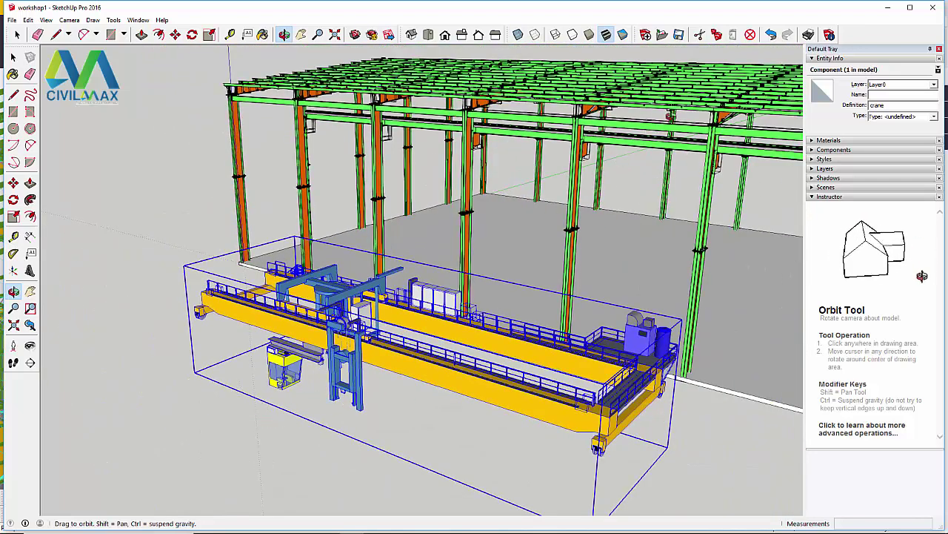
{"action": "left_click_drag", "start_coordinate": [669, 115], "coordinate": [680, 111]}
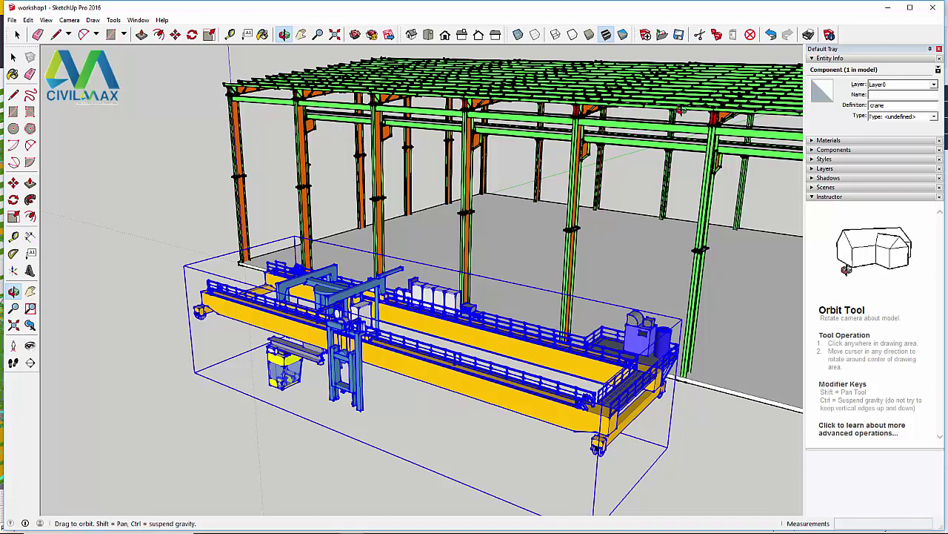
Step: Rotate the crane about 89.5° in the horizontal plane around a point on the yellow handrail of its end platform
{"action": "scroll", "coordinate": [648, 405], "scroll_direction": "up", "scroll_amount": 9}
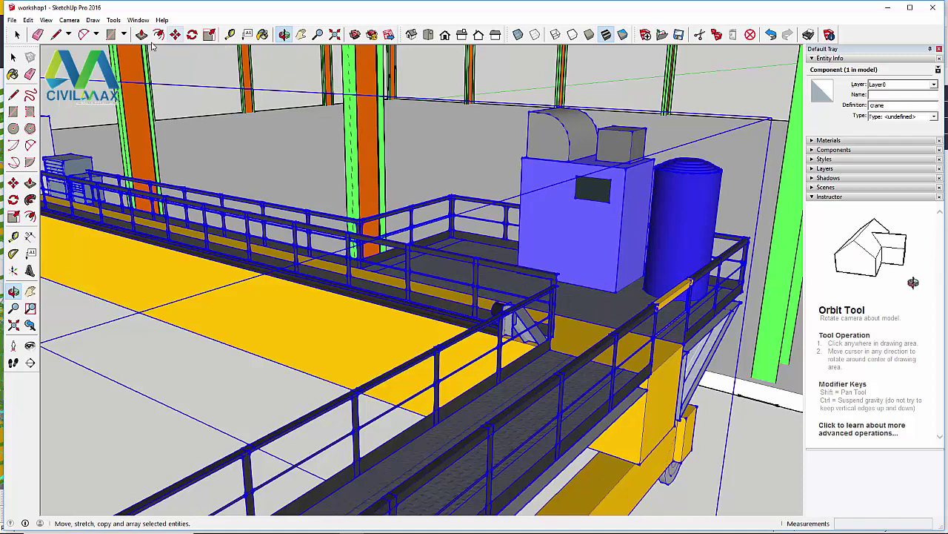
{"action": "left_click", "coordinate": [113, 20]}
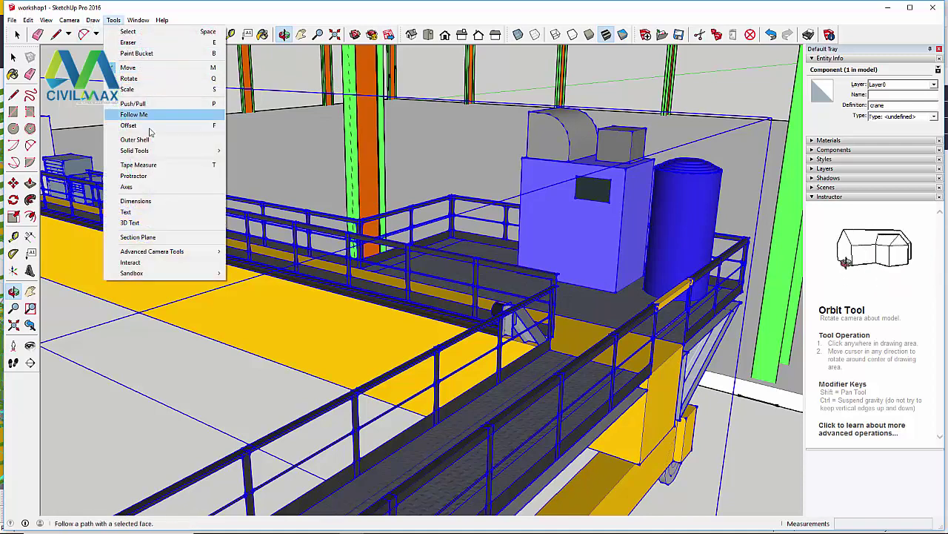
{"action": "left_click", "coordinate": [129, 78]}
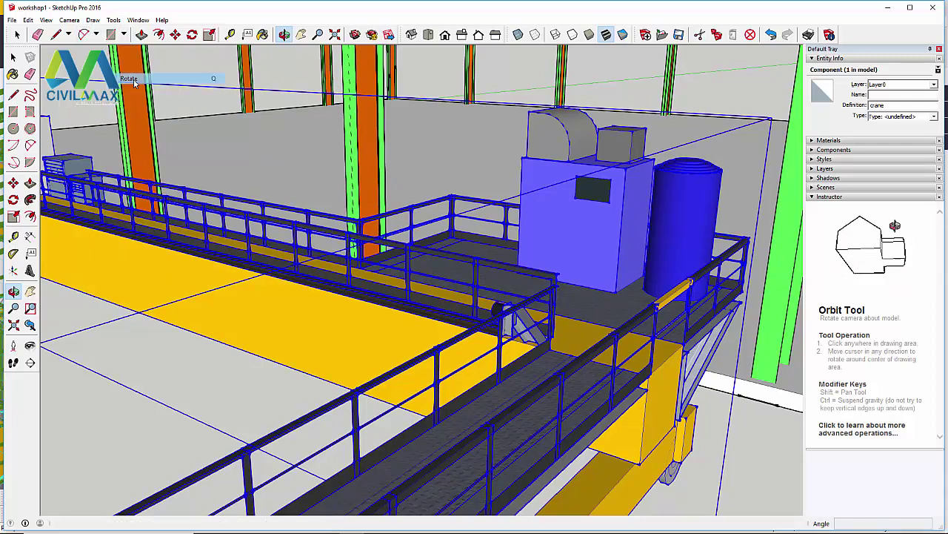
{"action": "scroll", "coordinate": [624, 284], "scroll_direction": "up", "scroll_amount": 5}
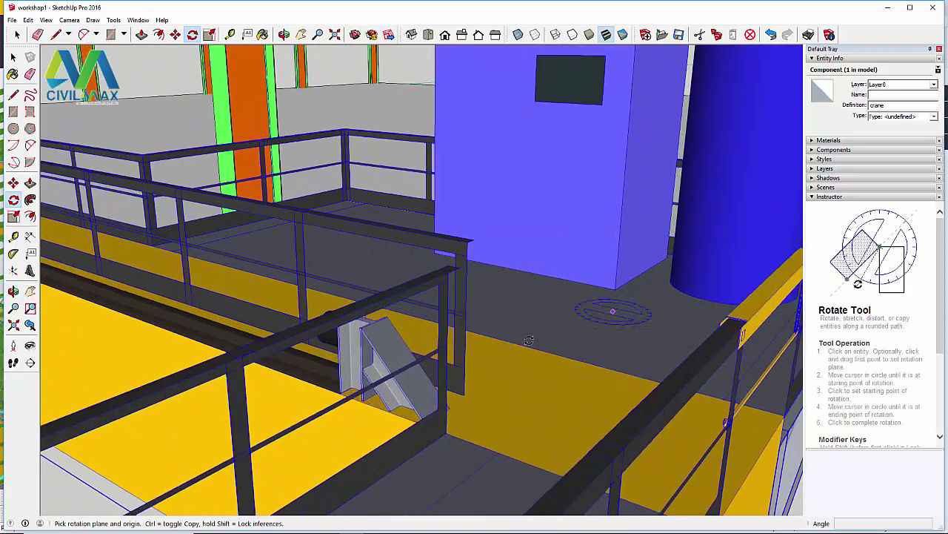
{"action": "scroll", "coordinate": [615, 306], "scroll_direction": "down", "scroll_amount": 4}
{"action": "scroll", "coordinate": [667, 311], "scroll_direction": "up", "scroll_amount": 3}
{"action": "scroll", "coordinate": [741, 326], "scroll_direction": "up", "scroll_amount": 3}
{"action": "scroll", "coordinate": [677, 348], "scroll_direction": "down", "scroll_amount": 2}
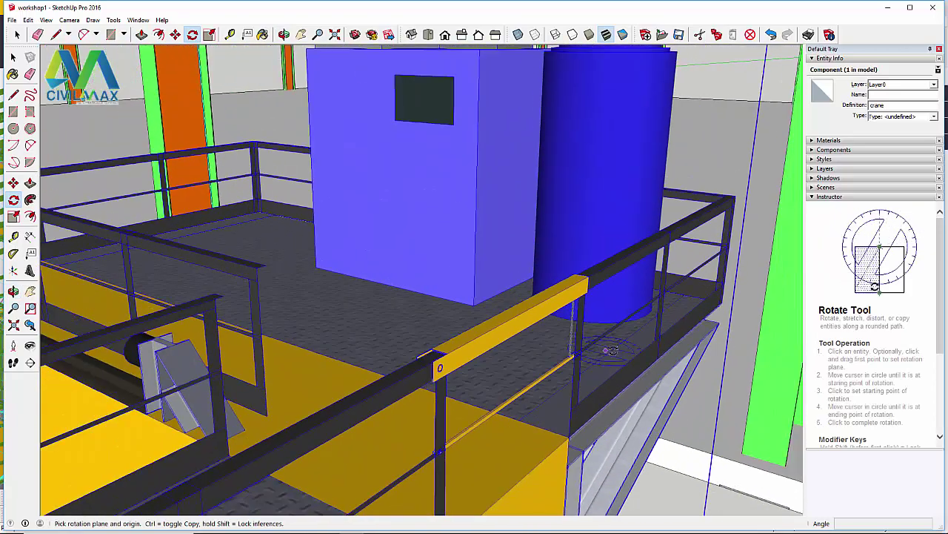
{"action": "scroll", "coordinate": [501, 321], "scroll_direction": "up", "scroll_amount": 4}
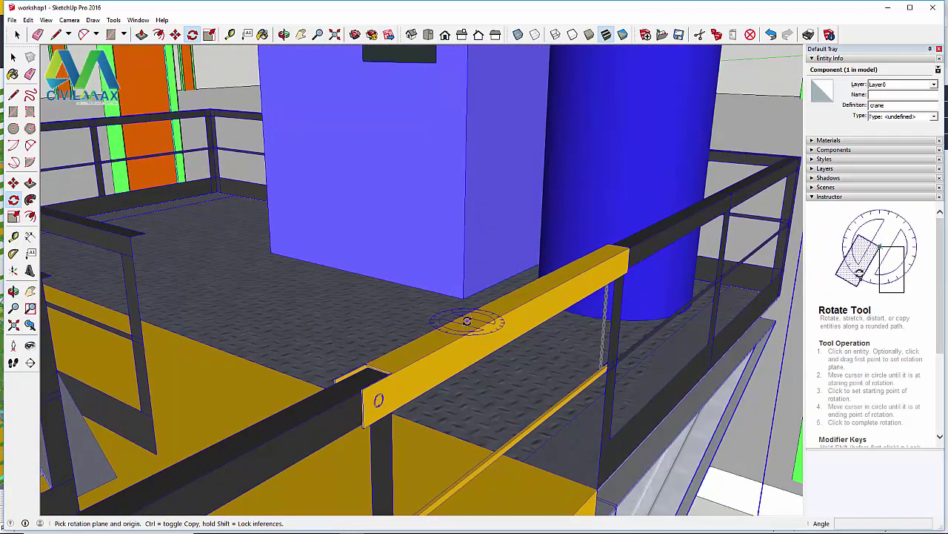
{"action": "scroll", "coordinate": [619, 247], "scroll_direction": "up", "scroll_amount": 2}
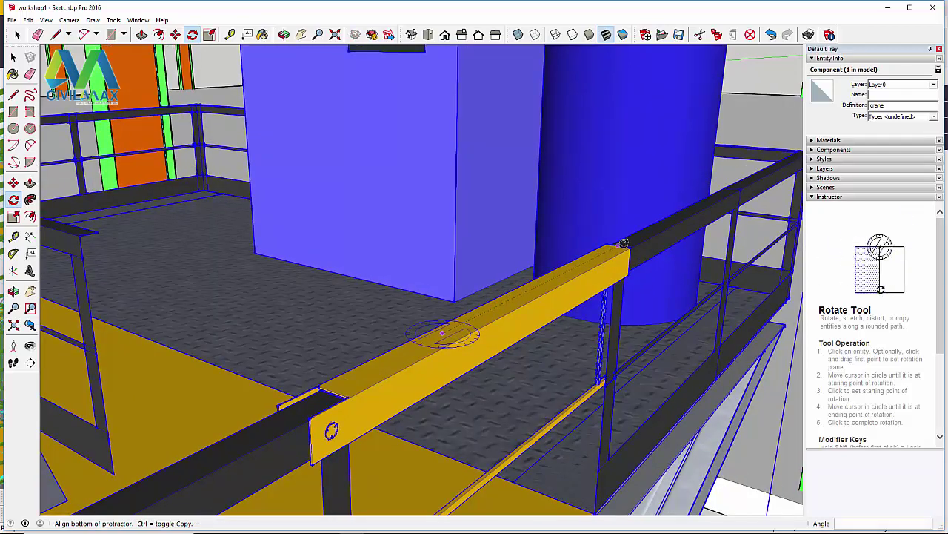
{"action": "left_click", "coordinate": [623, 245]}
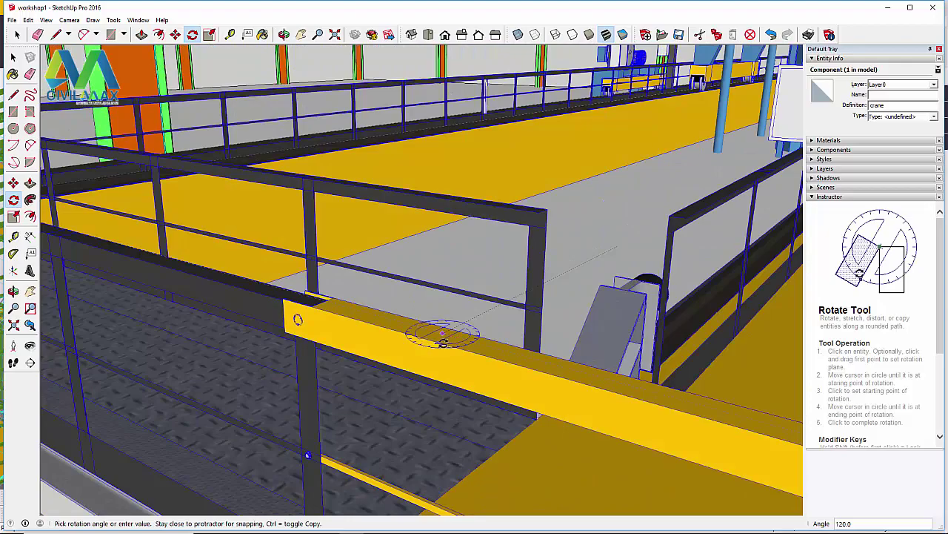
{"action": "key", "text": "Escape"}
{"action": "scroll", "coordinate": [474, 326], "scroll_direction": "down", "scroll_amount": 10}
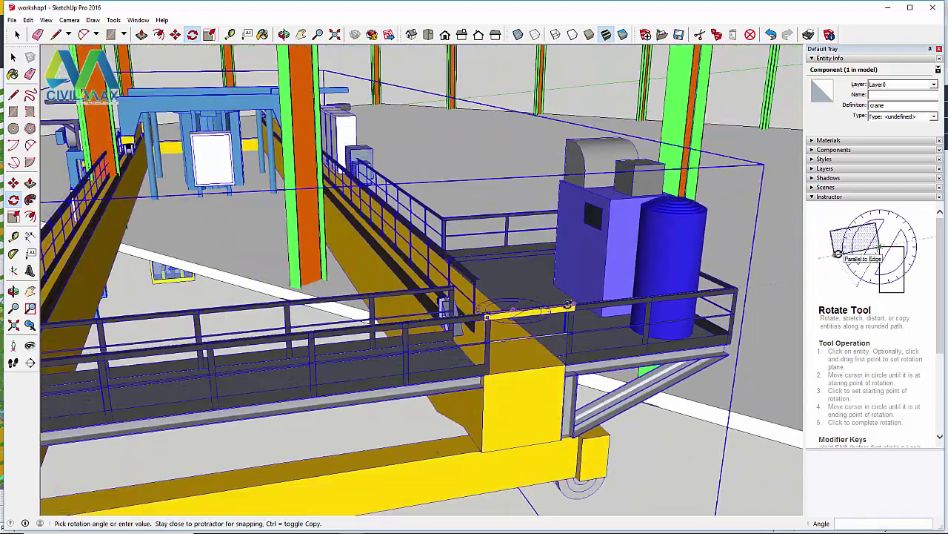
{"action": "scroll", "coordinate": [567, 304], "scroll_direction": "down", "scroll_amount": 10}
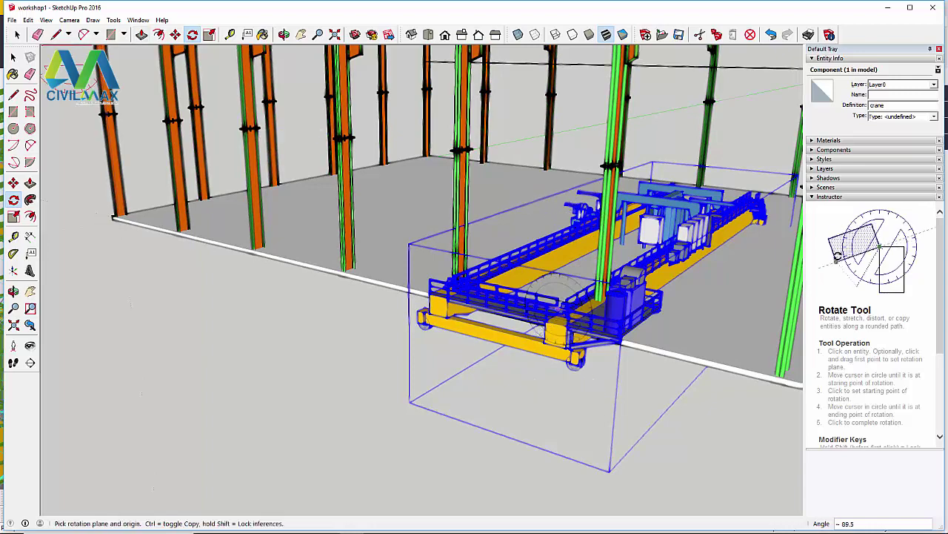
{"action": "left_click", "coordinate": [19, 35]}
Step: Raise the rotated crane vertically by about 10 m, using a point on its corner wheel tread as the base
{"action": "scroll", "coordinate": [581, 308], "scroll_direction": "up", "scroll_amount": 2}
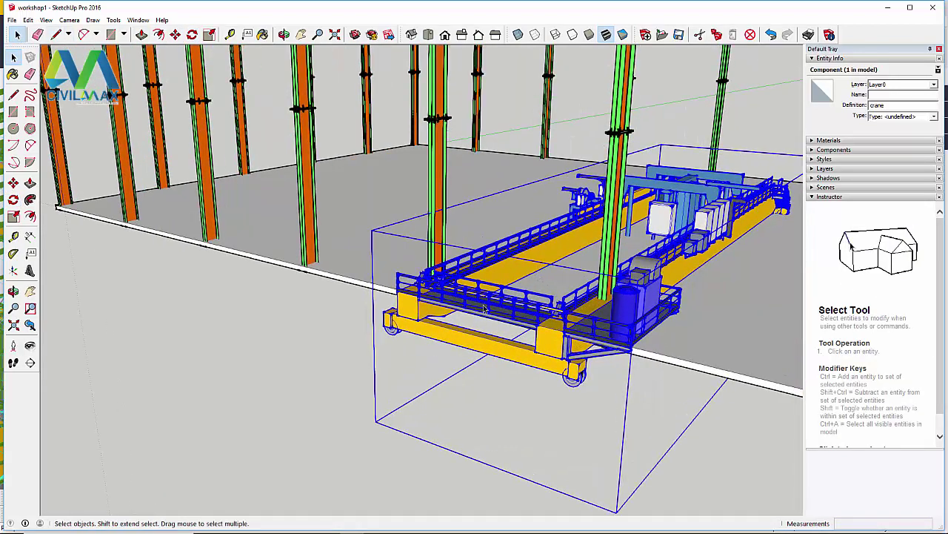
{"action": "scroll", "coordinate": [505, 356], "scroll_direction": "down", "scroll_amount": 2}
{"action": "scroll", "coordinate": [505, 368], "scroll_direction": "up", "scroll_amount": 2}
{"action": "scroll", "coordinate": [505, 368], "scroll_direction": "up", "scroll_amount": 3}
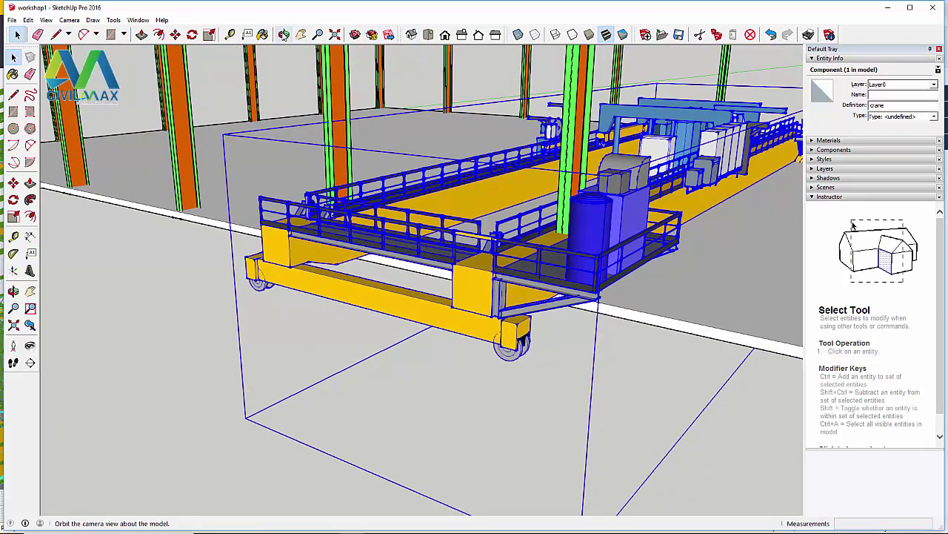
{"action": "left_click", "coordinate": [284, 34]}
{"action": "left_click_drag", "start_coordinate": [514, 307], "coordinate": [443, 310]}
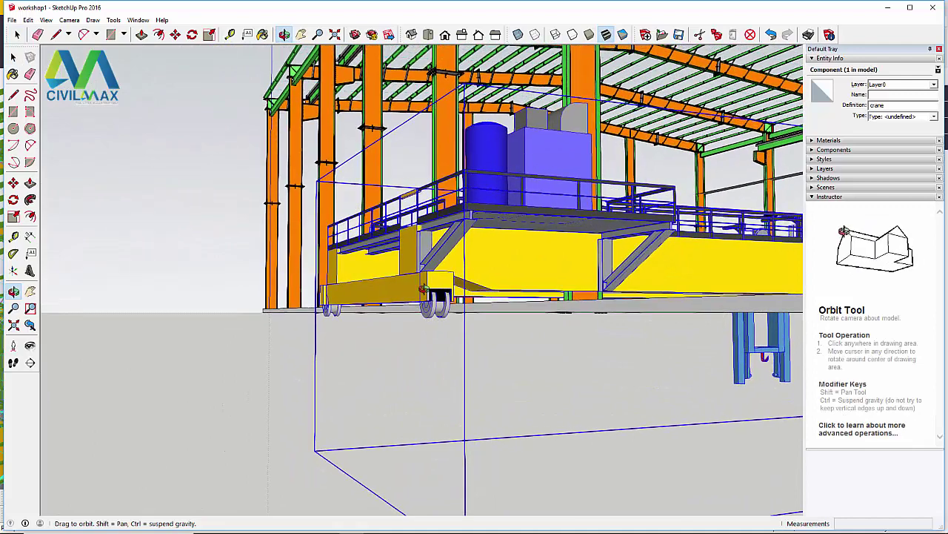
{"action": "scroll", "coordinate": [445, 309], "scroll_direction": "up", "scroll_amount": 5}
{"action": "scroll", "coordinate": [445, 309], "scroll_direction": "up", "scroll_amount": 3}
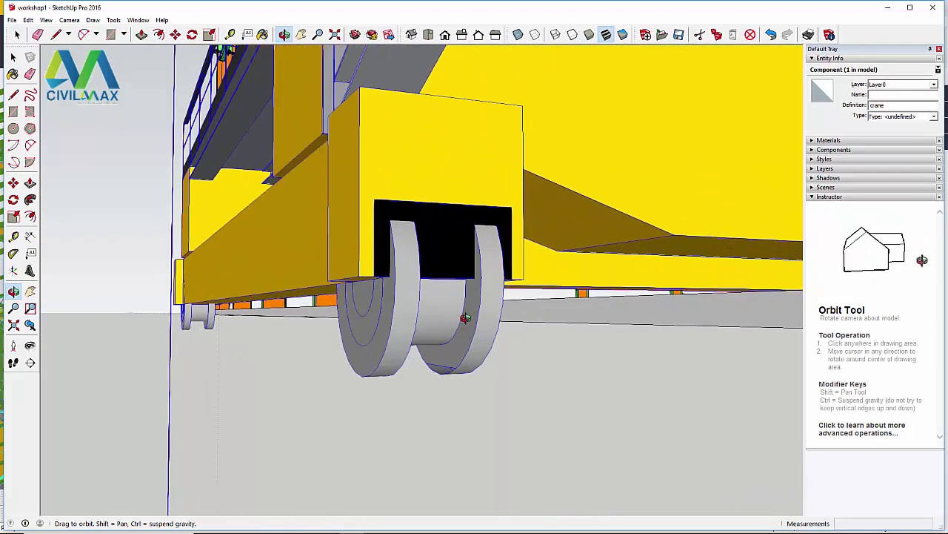
{"action": "key", "text": "space"}
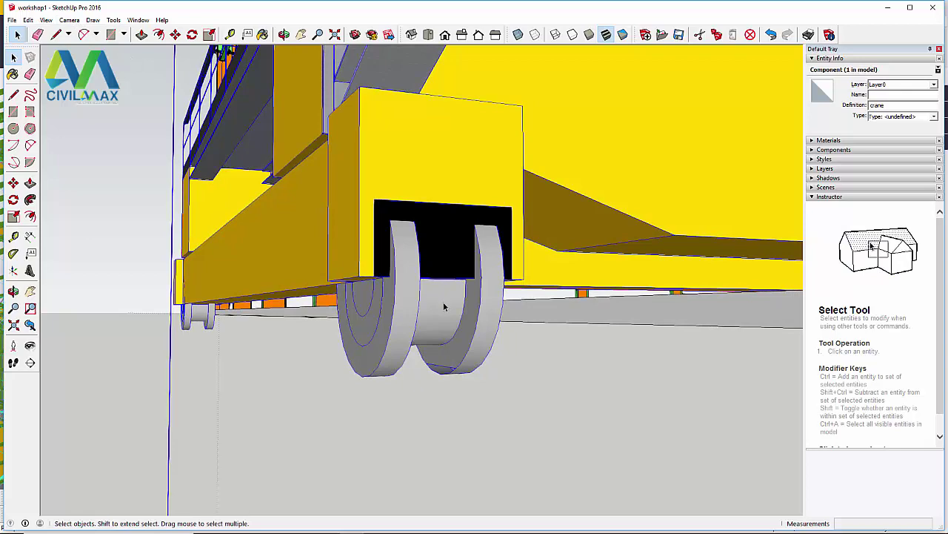
{"action": "left_click", "coordinate": [175, 35]}
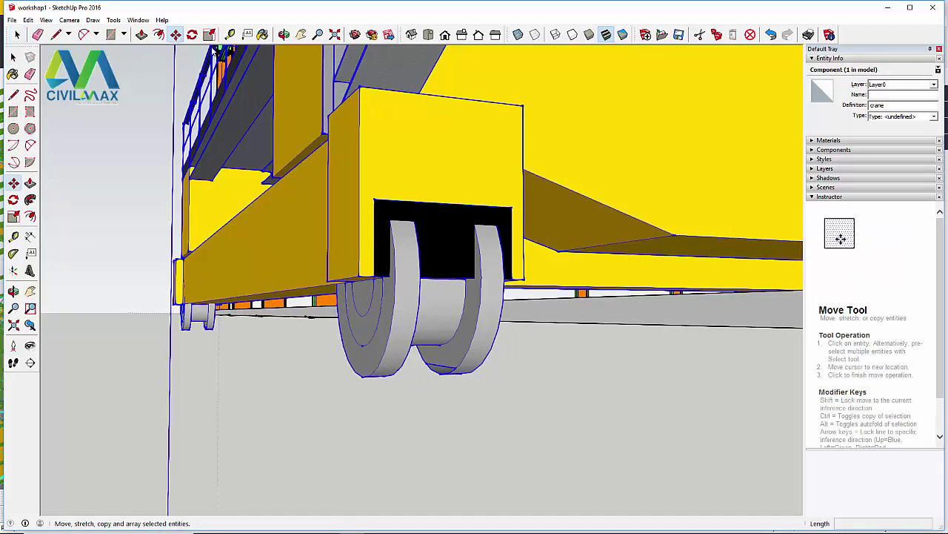
{"action": "left_click", "coordinate": [425, 341]}
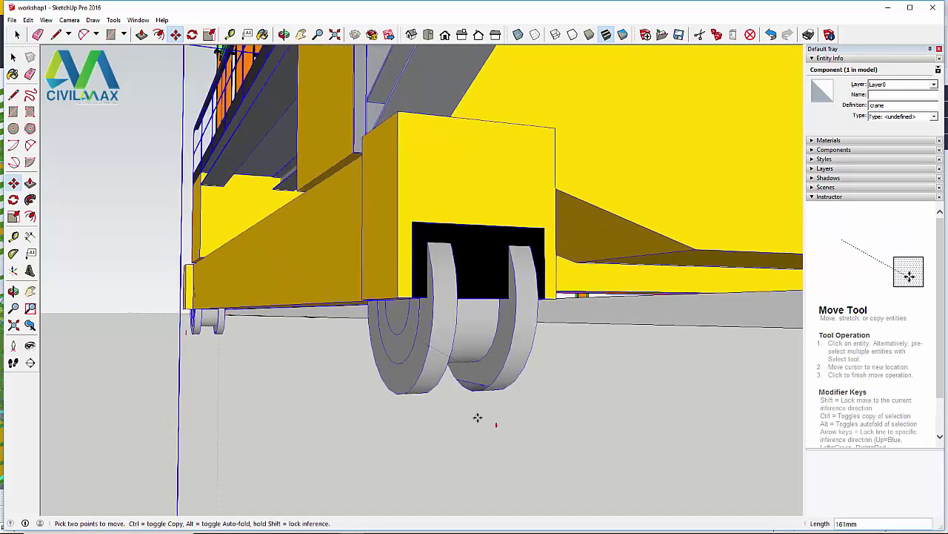
{"action": "scroll", "coordinate": [488, 433], "scroll_direction": "down", "scroll_amount": 10}
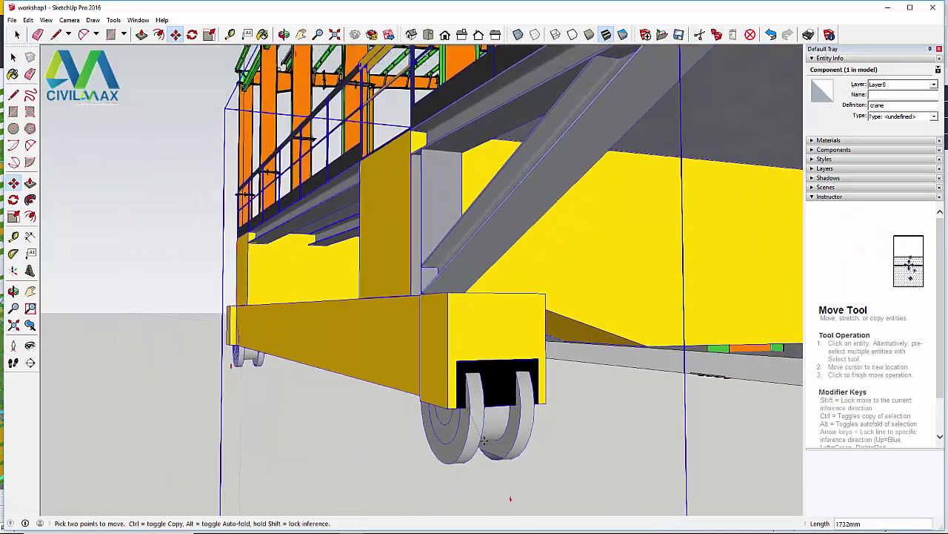
{"action": "scroll", "coordinate": [535, 439], "scroll_direction": "down", "scroll_amount": 1}
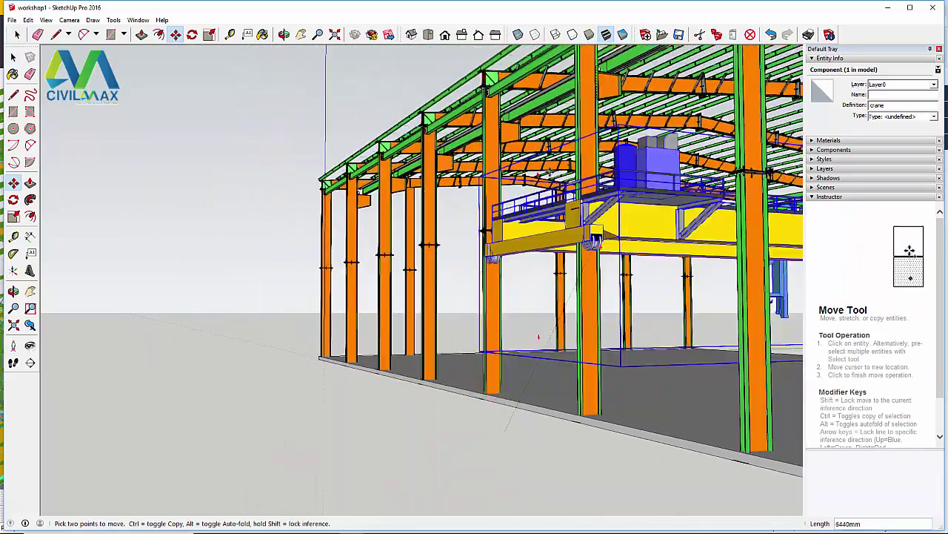
{"action": "scroll", "coordinate": [504, 126], "scroll_direction": "up", "scroll_amount": 1}
{"action": "scroll", "coordinate": [539, 445], "scroll_direction": "down", "scroll_amount": 2}
{"action": "scroll", "coordinate": [543, 449], "scroll_direction": "down", "scroll_amount": 1}
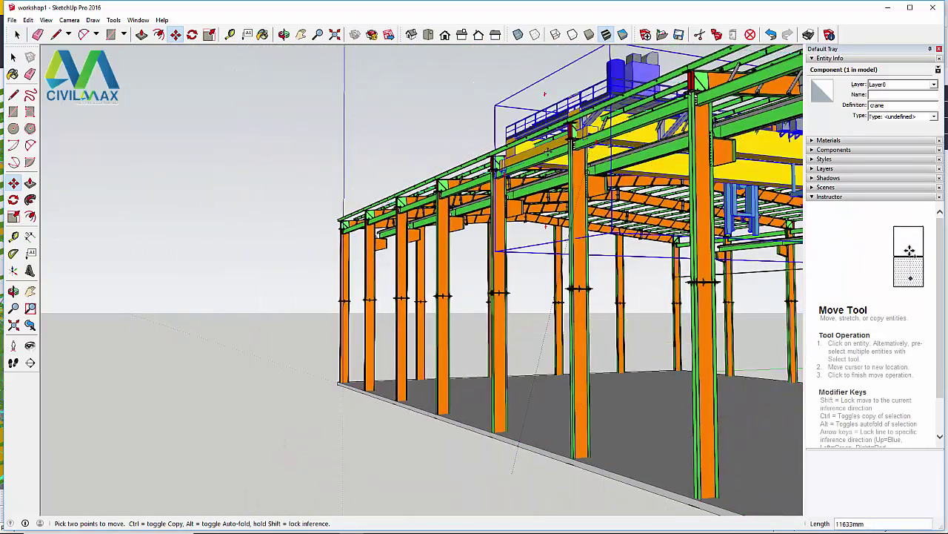
{"action": "scroll", "coordinate": [529, 187], "scroll_direction": "up", "scroll_amount": 6}
{"action": "scroll", "coordinate": [532, 190], "scroll_direction": "up", "scroll_amount": 4}
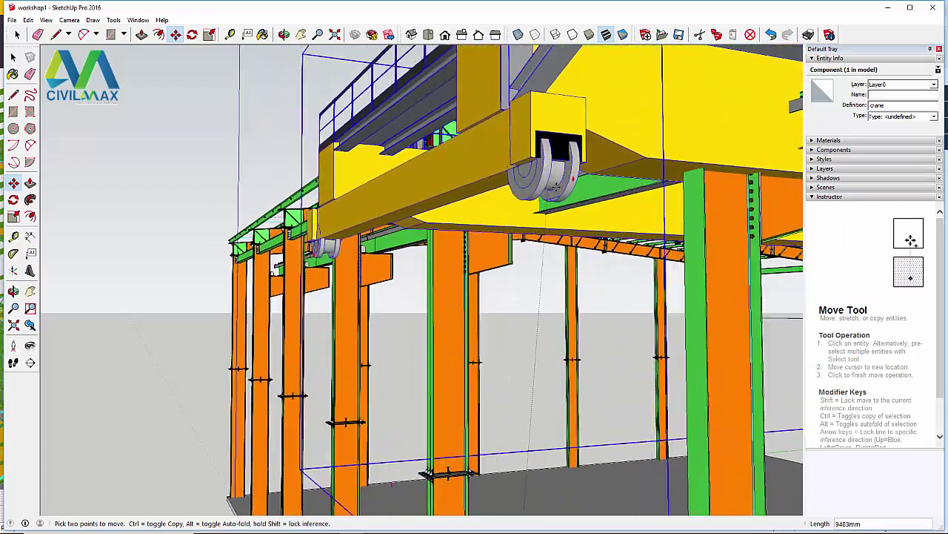
{"action": "scroll", "coordinate": [660, 160], "scroll_direction": "down", "scroll_amount": 3}
{"action": "scroll", "coordinate": [561, 167], "scroll_direction": "up", "scroll_amount": 6}
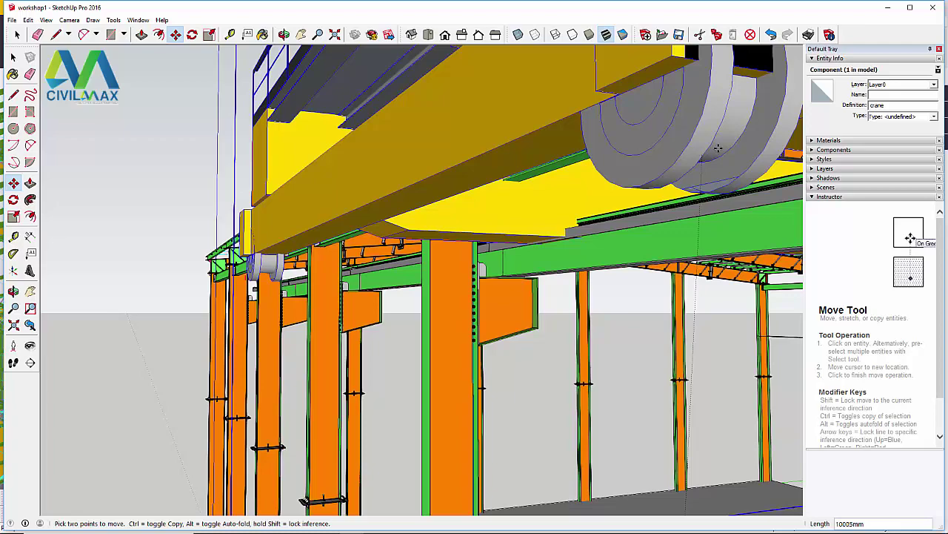
{"action": "scroll", "coordinate": [718, 148], "scroll_direction": "up", "scroll_amount": 8}
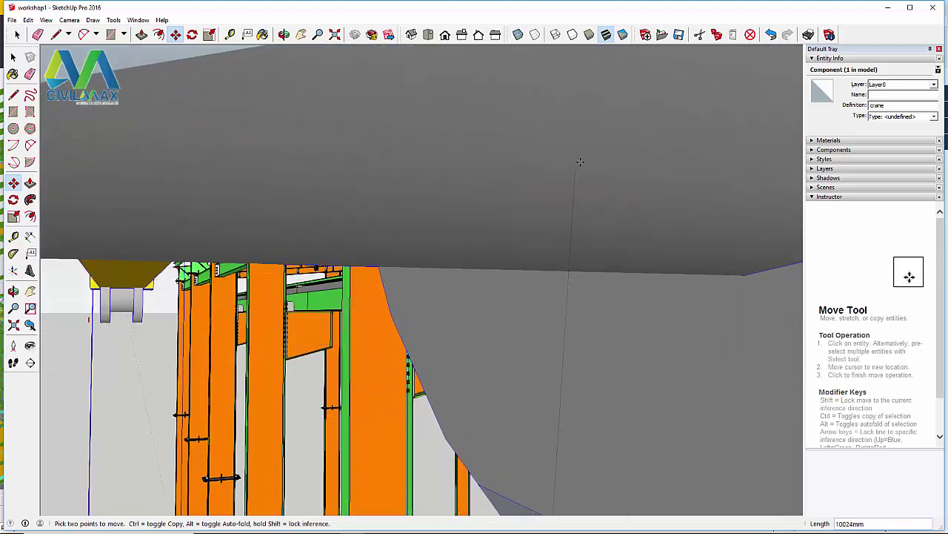
{"action": "left_click", "coordinate": [563, 206]}
Step: Move the crane by its corner wheel about 900 mm toward the crane rail
{"action": "scroll", "coordinate": [420, 349], "scroll_direction": "down", "scroll_amount": 8}
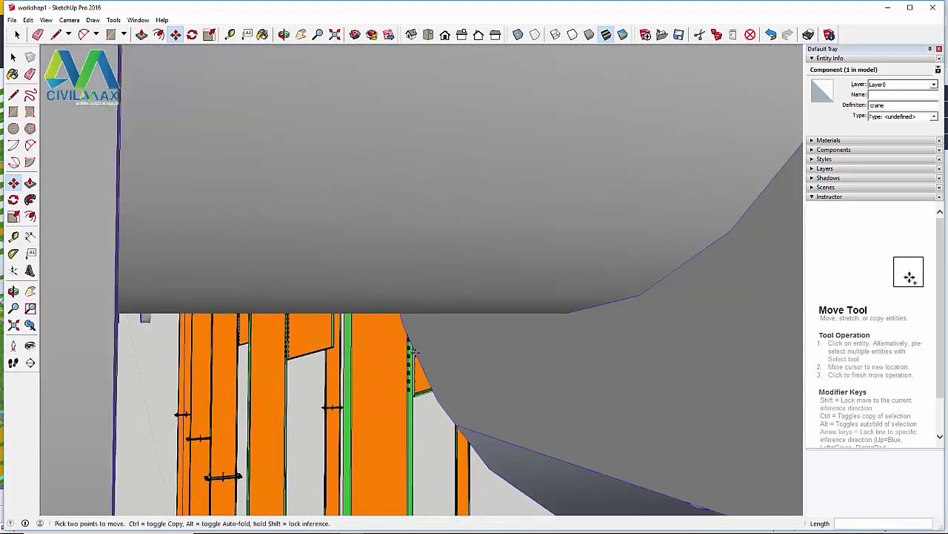
{"action": "scroll", "coordinate": [554, 286], "scroll_direction": "up", "scroll_amount": 2}
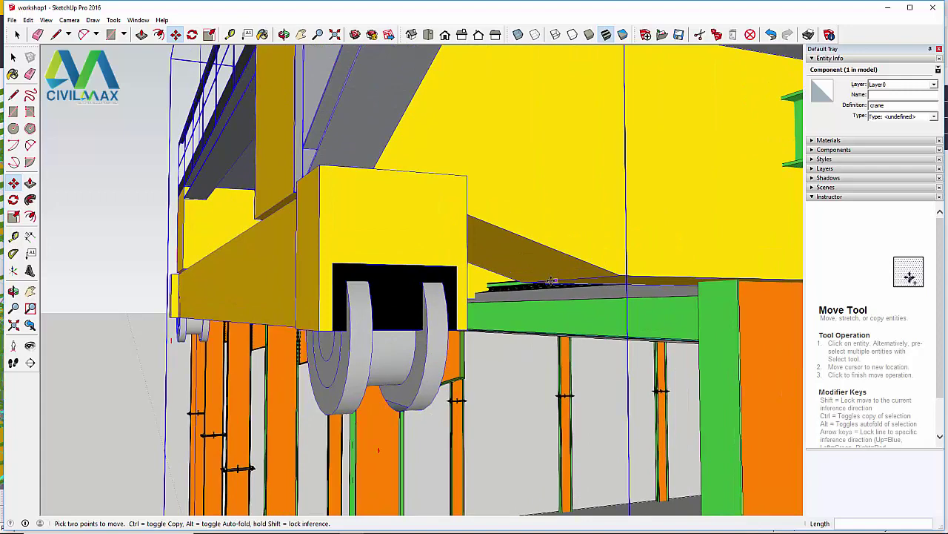
{"action": "left_click", "coordinate": [284, 35]}
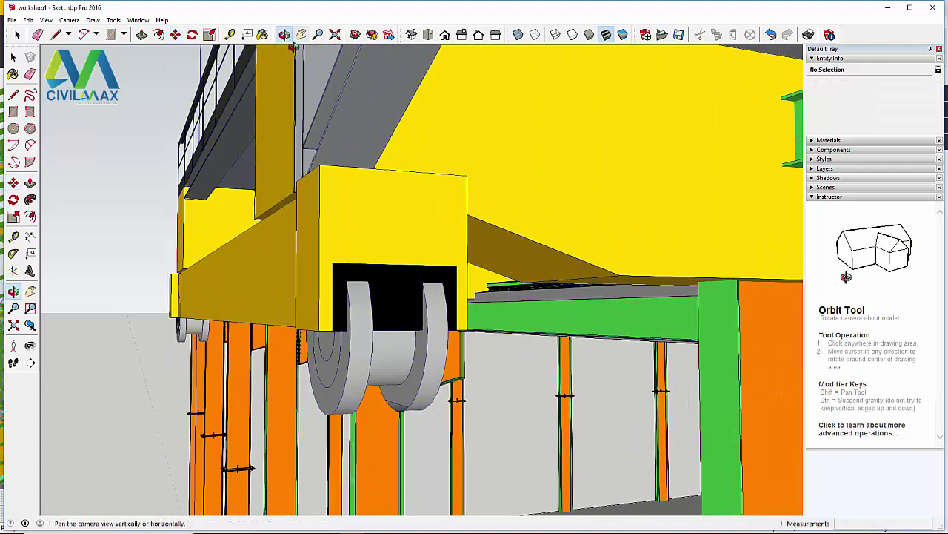
{"action": "left_click_drag", "start_coordinate": [537, 255], "coordinate": [700, 252]}
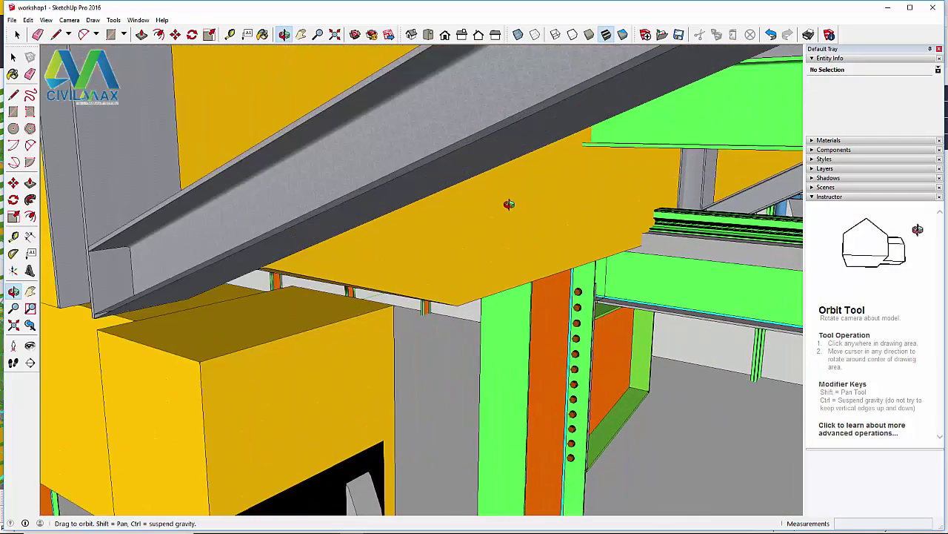
{"action": "left_click_drag", "start_coordinate": [509, 204], "coordinate": [522, 286]}
{"action": "key", "text": "m"}
{"action": "middle_click_drag", "start_coordinate": [382, 441], "coordinate": [470, 184]}
{"action": "left_click", "coordinate": [470, 184]}
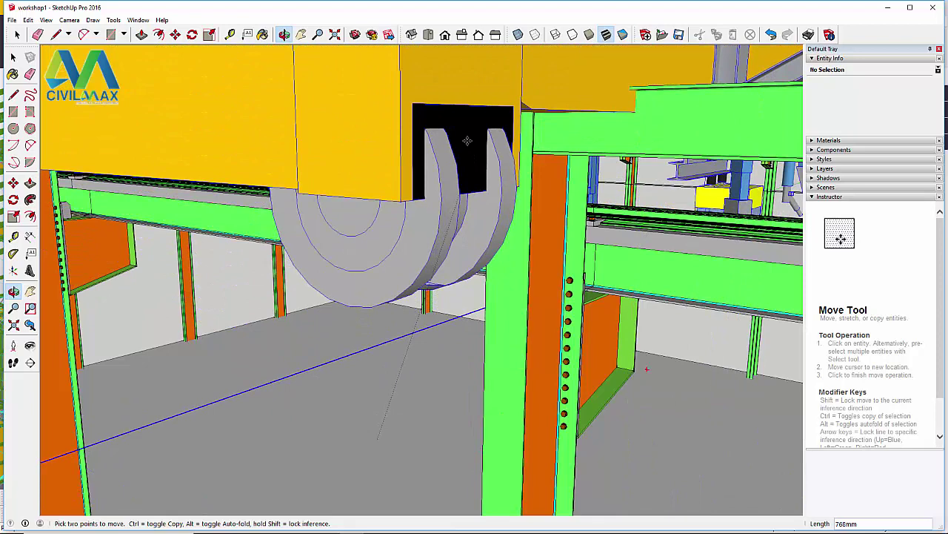
{"action": "left_click", "coordinate": [478, 126]}
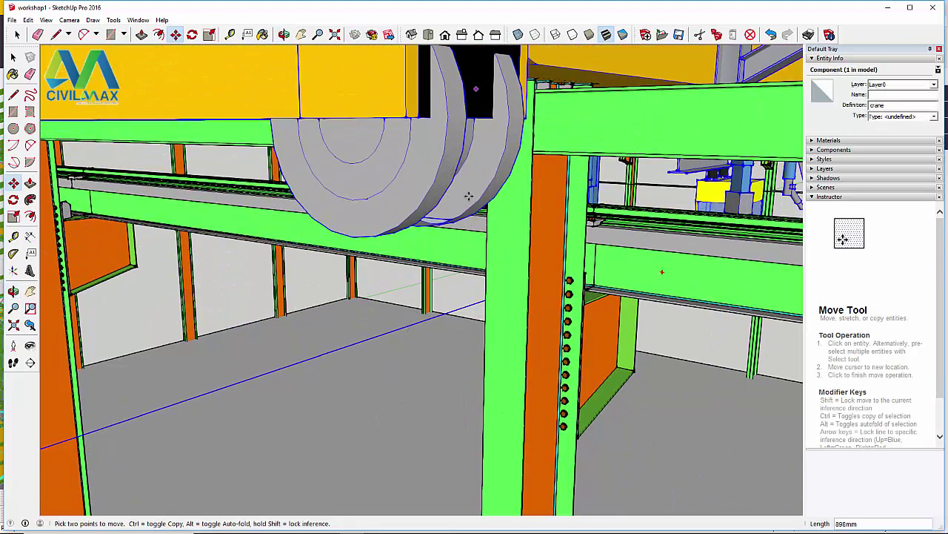
{"action": "scroll", "coordinate": [469, 195], "scroll_direction": "up", "scroll_amount": 2}
{"action": "scroll", "coordinate": [468, 195], "scroll_direction": "up", "scroll_amount": 1}
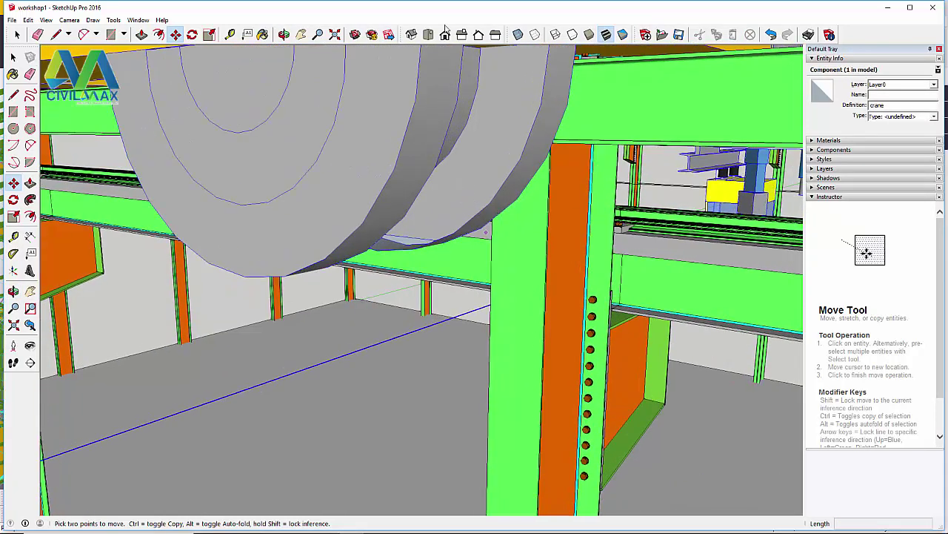
Step: Shift the crane again from a point under its wheel tread, closer to the column and crane rail
{"action": "middle_click_drag", "start_coordinate": [451, 148], "coordinate": [449, 351]}
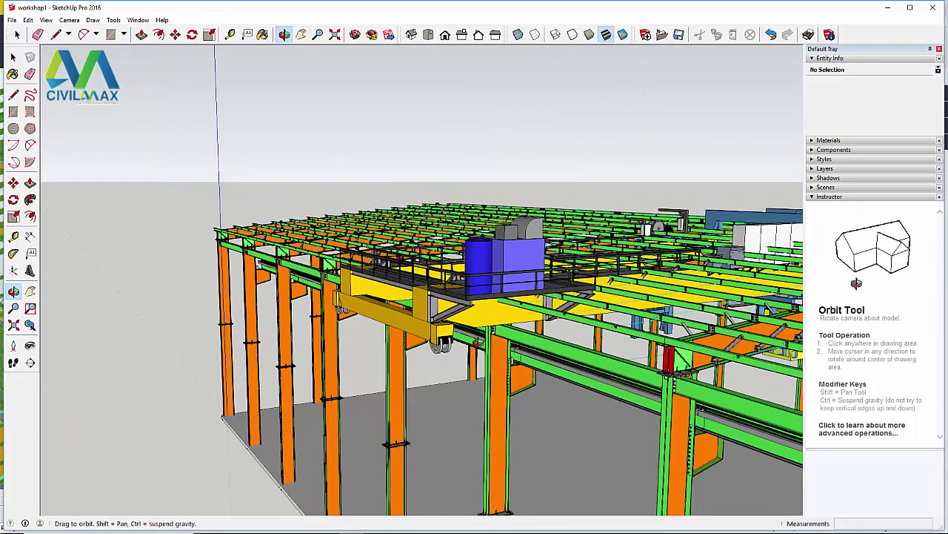
{"action": "scroll", "coordinate": [472, 328], "scroll_direction": "up", "scroll_amount": 10}
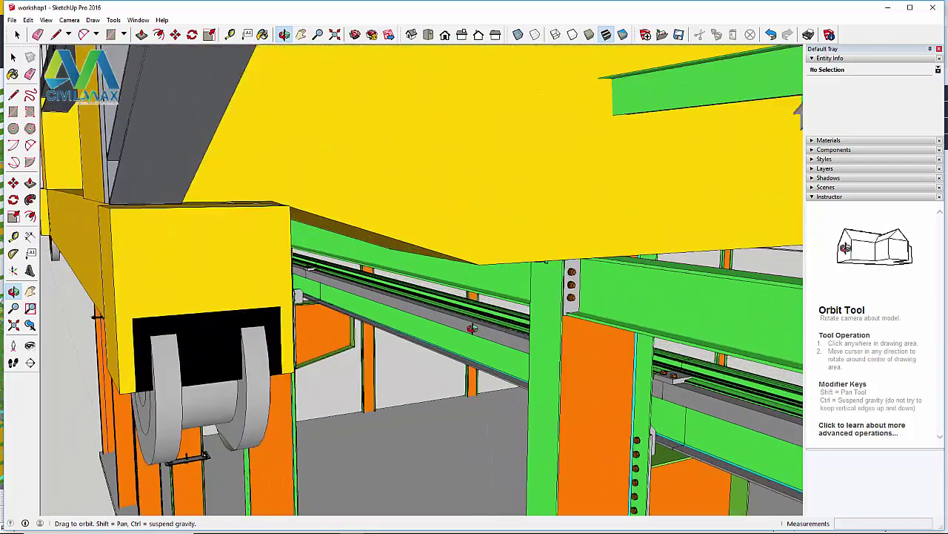
{"action": "left_click_drag", "start_coordinate": [472, 328], "coordinate": [503, 311]}
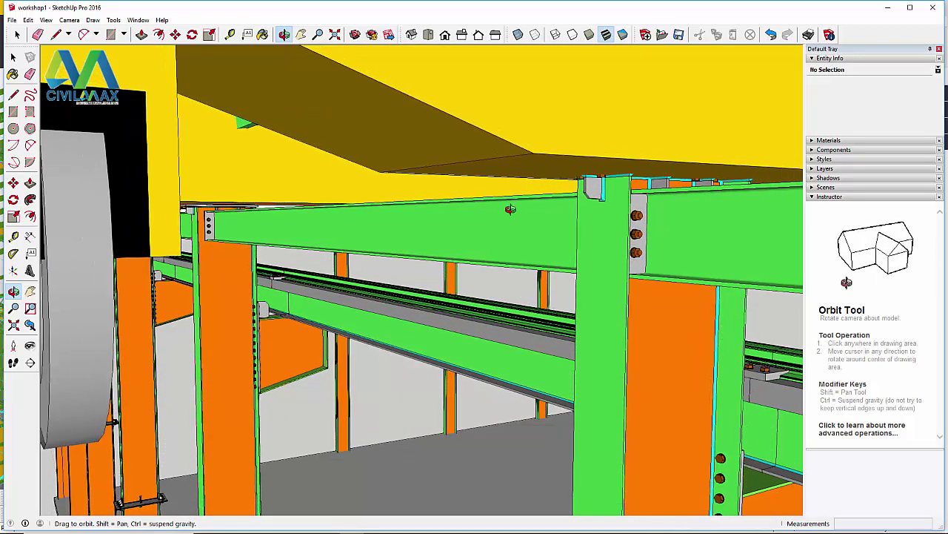
{"action": "left_click_drag", "start_coordinate": [490, 234], "coordinate": [534, 278]}
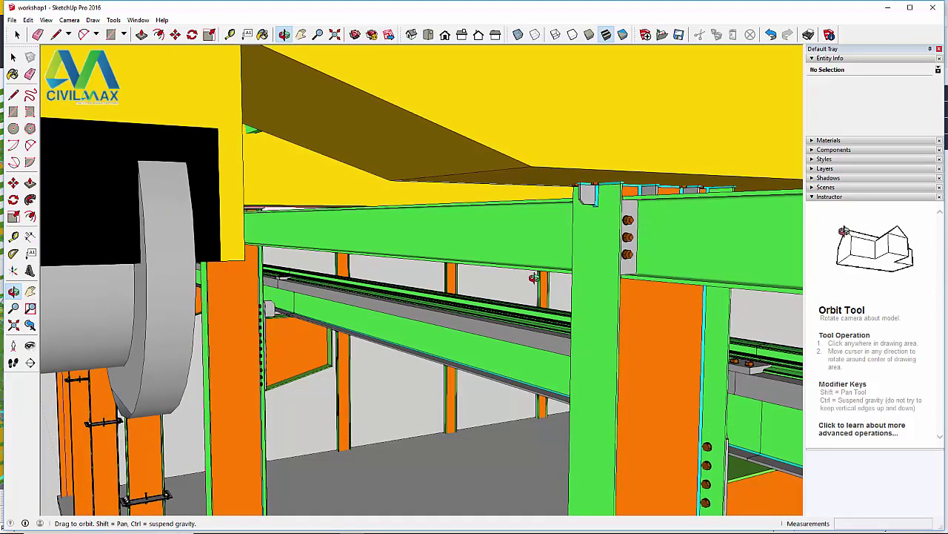
{"action": "left_click", "coordinate": [176, 36]}
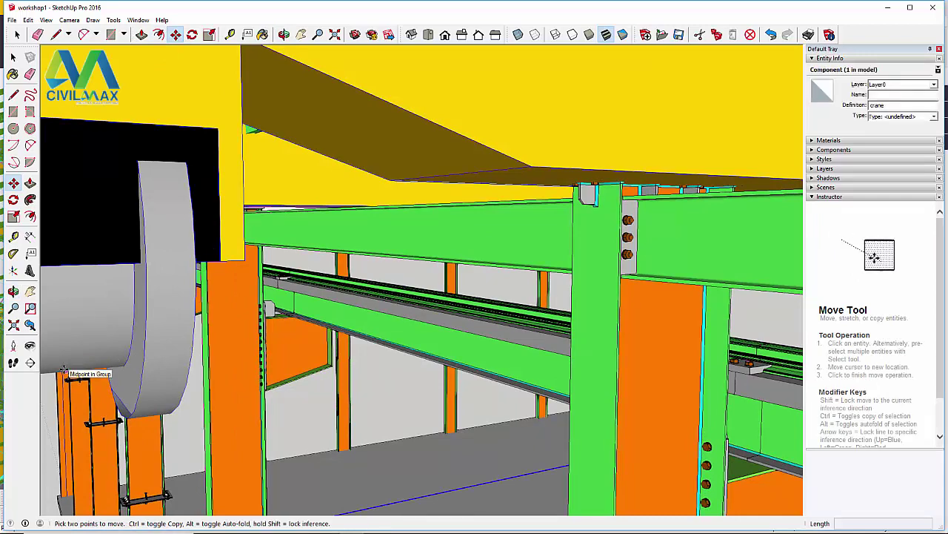
{"action": "left_click", "coordinate": [99, 363]}
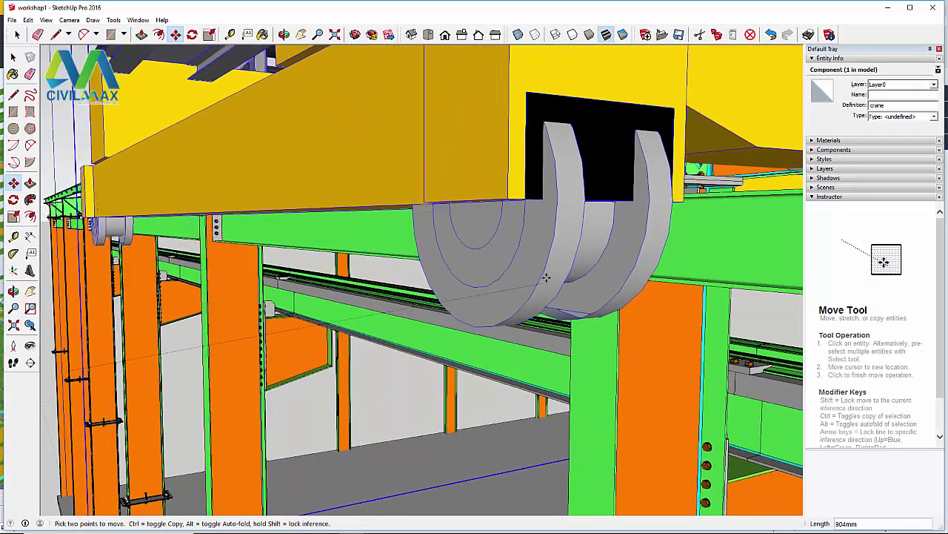
{"action": "left_click", "coordinate": [403, 346]}
Step: Examine from outside and inside the building how the crane's end wheels sit relative to the crane rail and columns
{"action": "scroll", "coordinate": [295, 339], "scroll_direction": "down", "scroll_amount": 5}
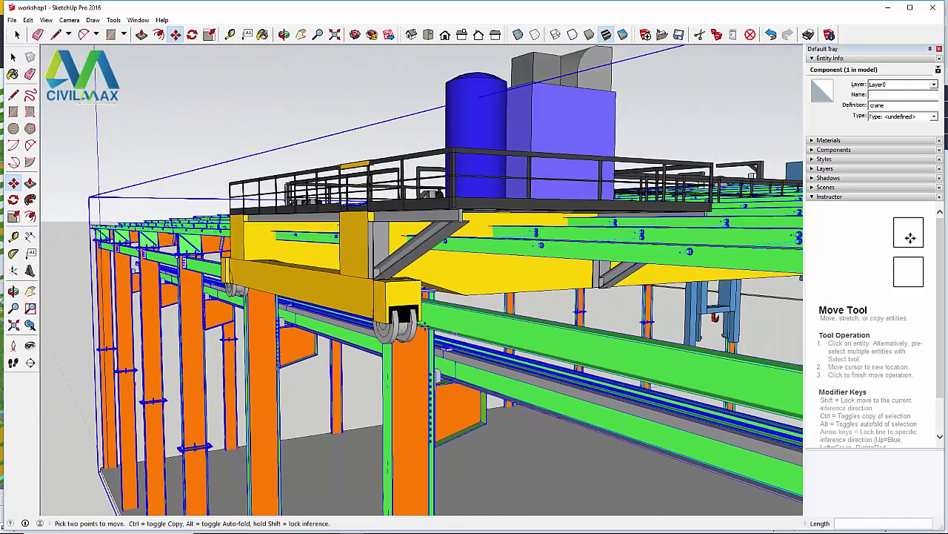
{"action": "scroll", "coordinate": [424, 326], "scroll_direction": "up", "scroll_amount": 4}
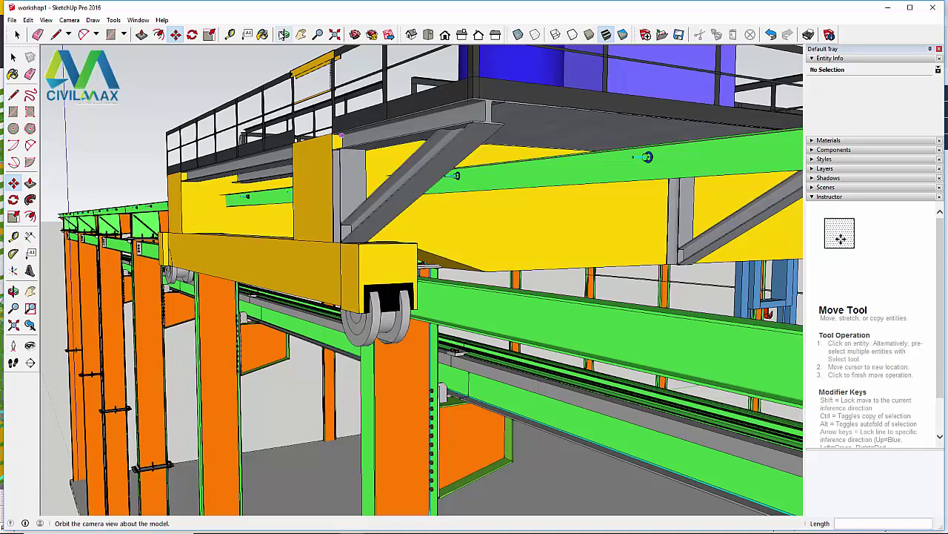
{"action": "left_click", "coordinate": [284, 35]}
{"action": "left_click_drag", "start_coordinate": [456, 331], "coordinate": [248, 321]}
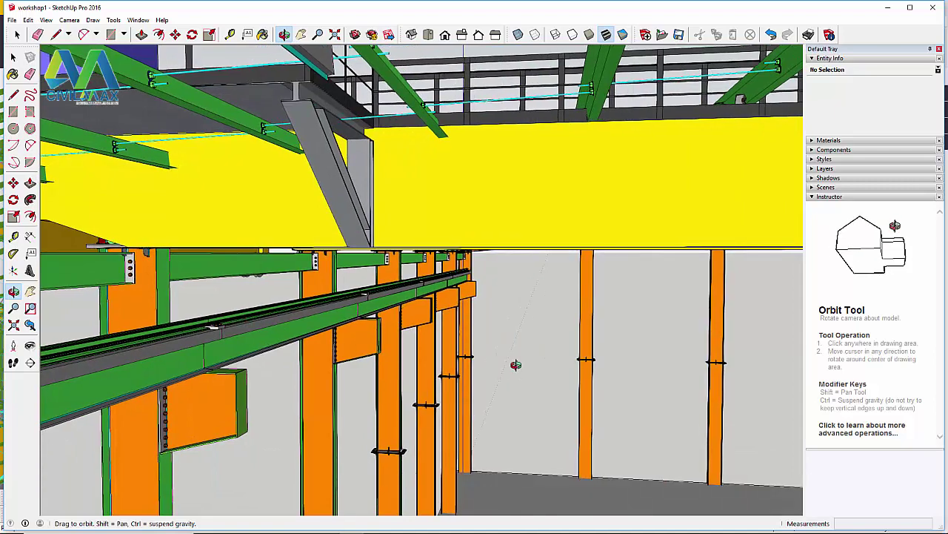
{"action": "scroll", "coordinate": [614, 343], "scroll_direction": "down", "scroll_amount": 4}
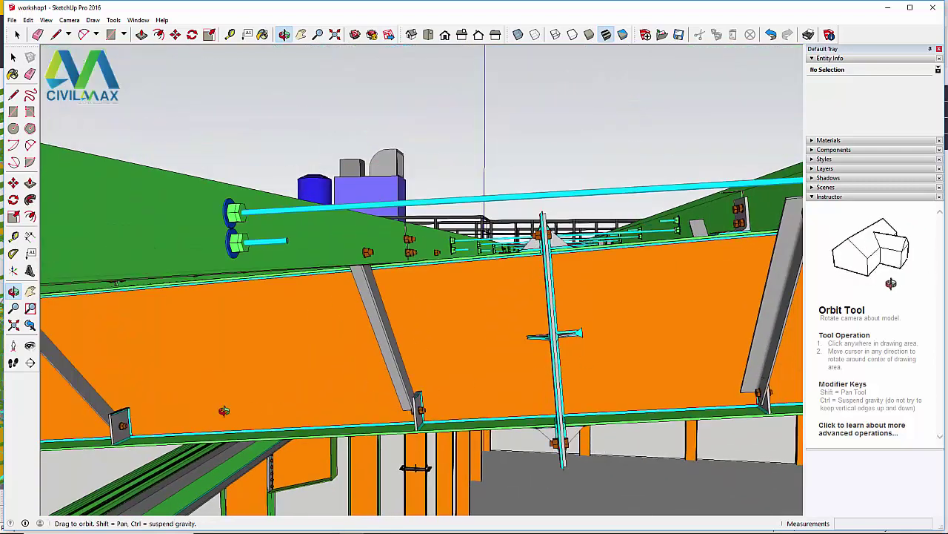
{"action": "scroll", "coordinate": [228, 411], "scroll_direction": "up", "scroll_amount": 5}
{"action": "scroll", "coordinate": [254, 390], "scroll_direction": "up", "scroll_amount": 3}
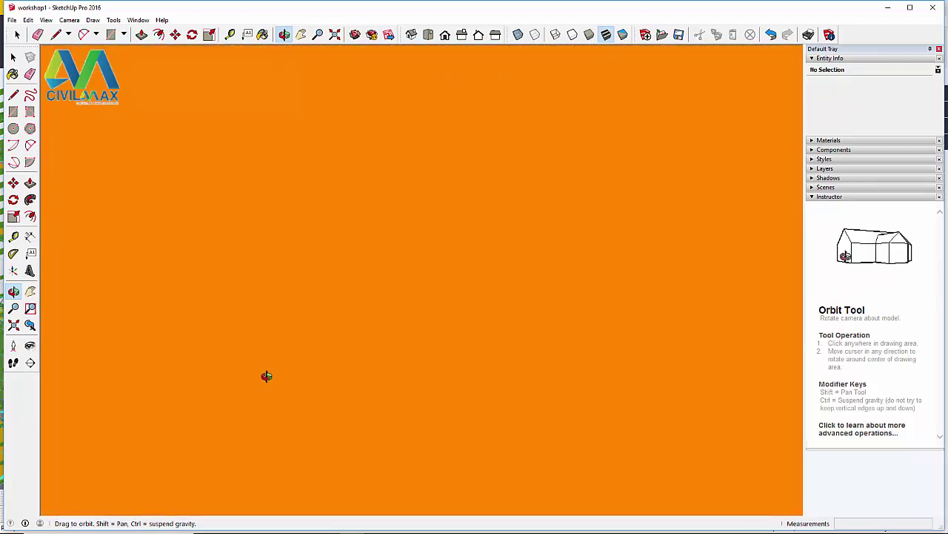
{"action": "scroll", "coordinate": [443, 287], "scroll_direction": "down", "scroll_amount": 10}
{"action": "left_click_drag", "start_coordinate": [444, 288], "coordinate": [364, 264]}
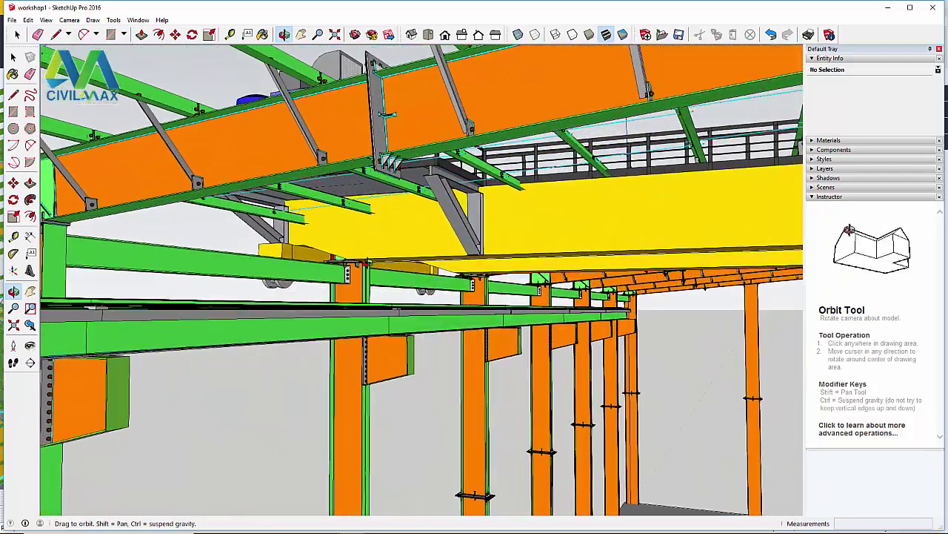
{"action": "scroll", "coordinate": [285, 278], "scroll_direction": "up", "scroll_amount": 8}
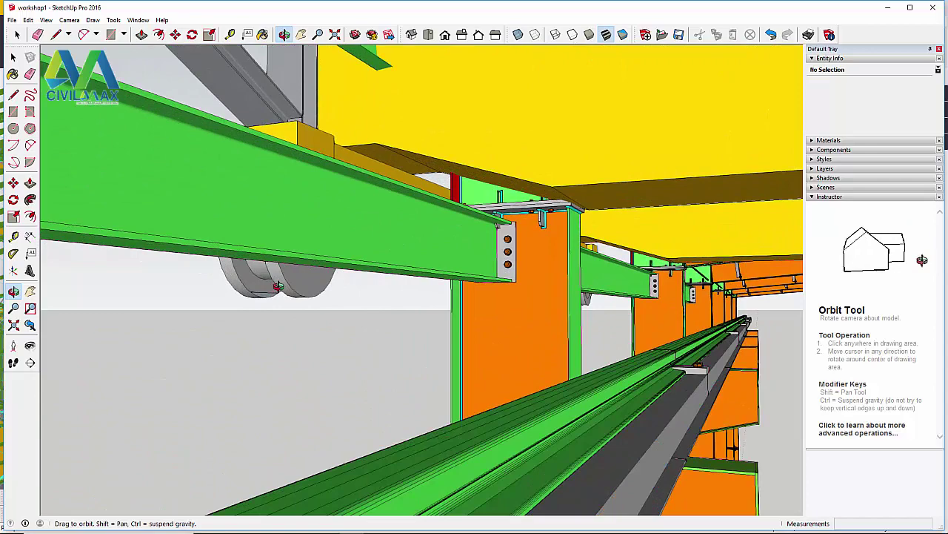
{"action": "scroll", "coordinate": [292, 288], "scroll_direction": "up", "scroll_amount": 2}
{"action": "left_click_drag", "start_coordinate": [739, 391], "coordinate": [730, 358]}
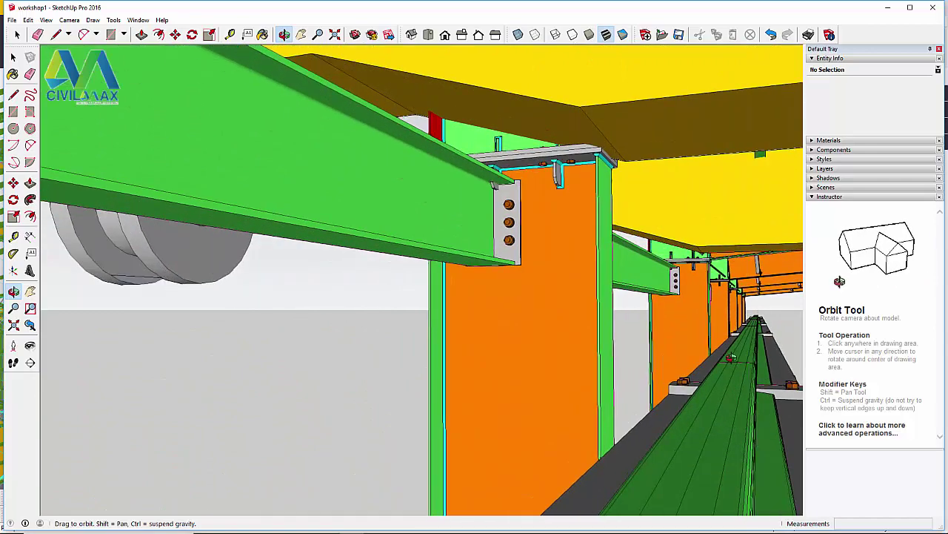
{"action": "left_click_drag", "start_coordinate": [217, 277], "coordinate": [256, 253]}
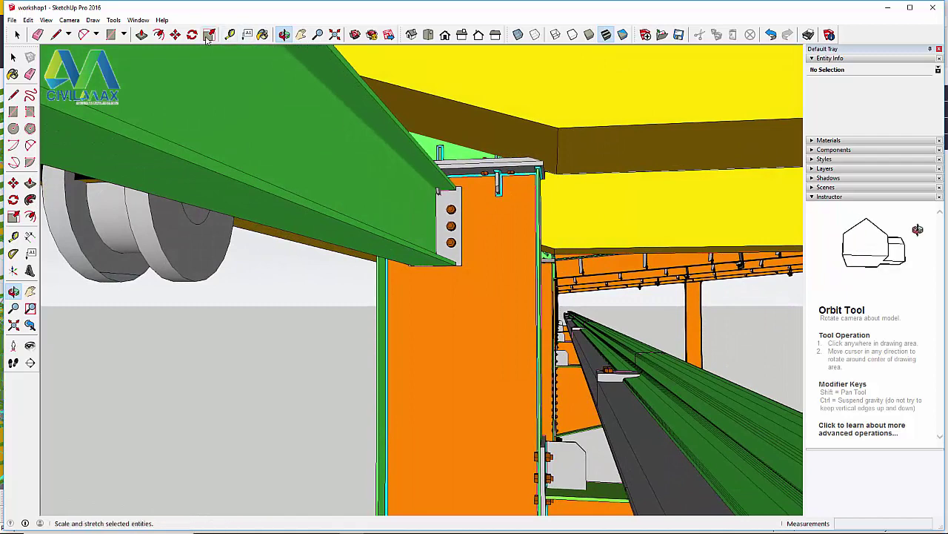
Step: Move the crane by a point on its wheel tread about 1.5 m across toward the crane rail
{"action": "left_click", "coordinate": [175, 35]}
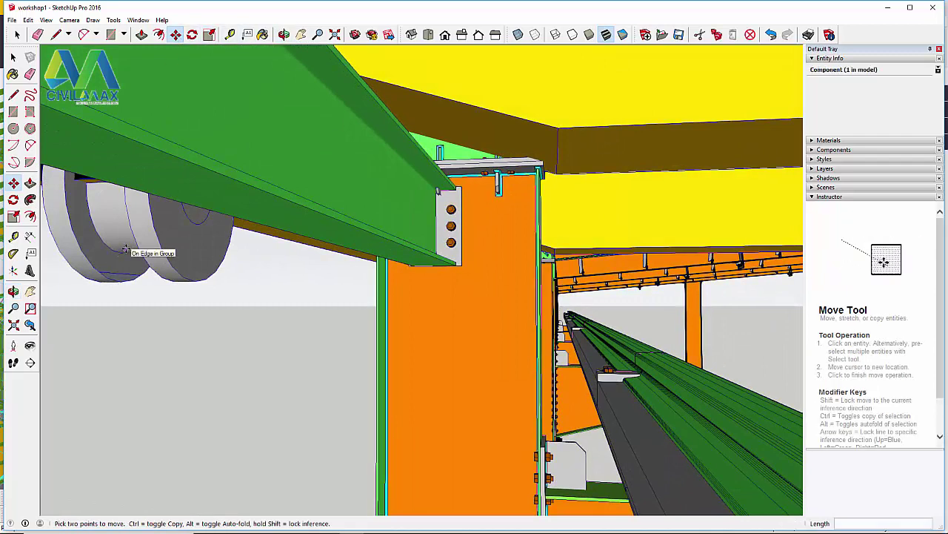
{"action": "left_click", "coordinate": [128, 246]}
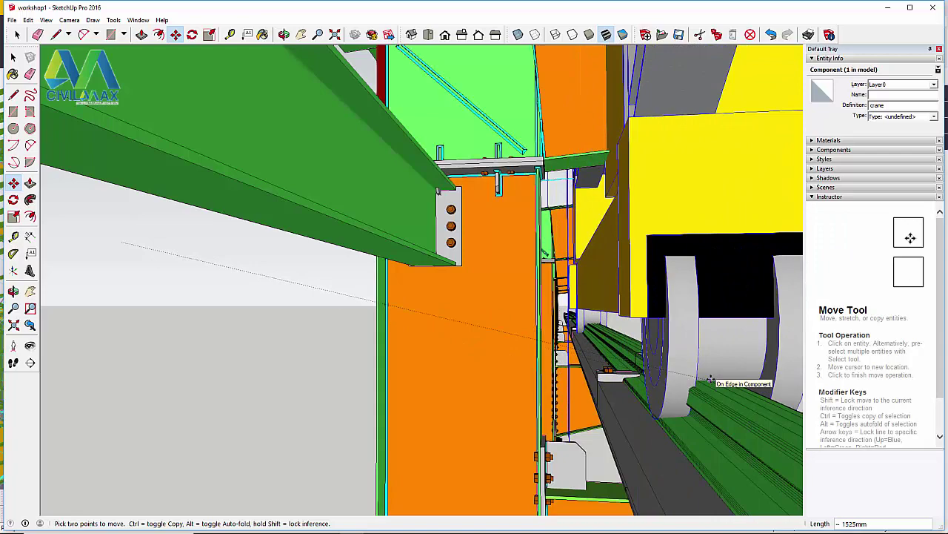
{"action": "scroll", "coordinate": [697, 376], "scroll_direction": "down", "scroll_amount": 3}
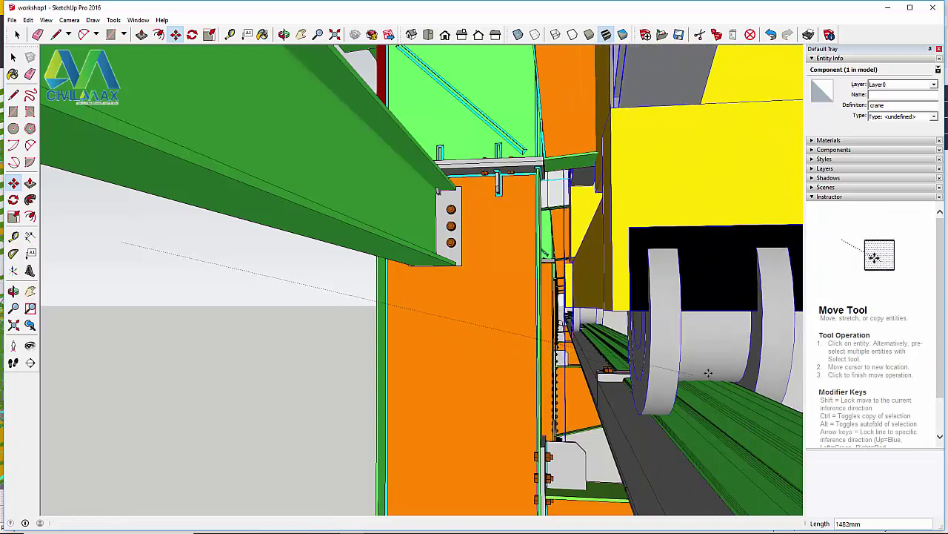
{"action": "scroll", "coordinate": [437, 379], "scroll_direction": "down", "scroll_amount": 8}
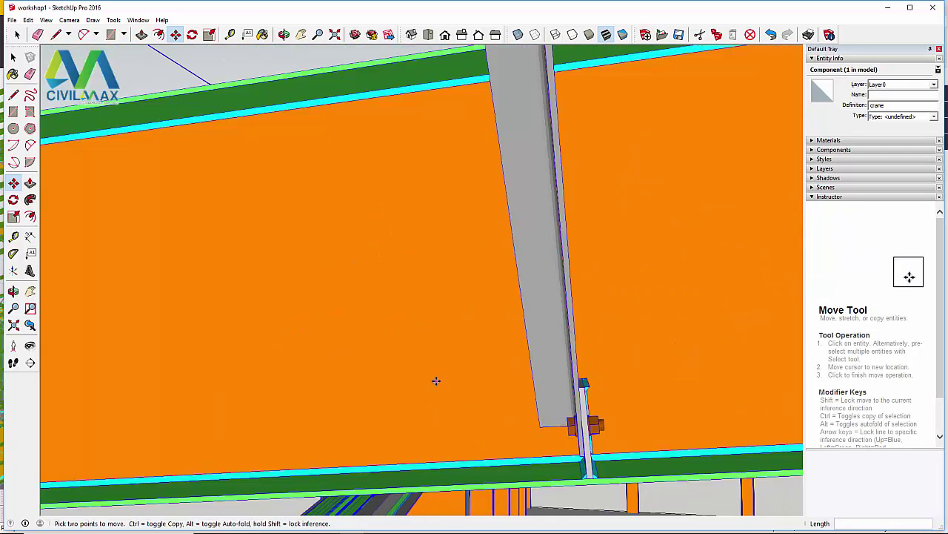
Step: Examine from outside and above how the crane's walkway and blue equipment housing sit relative to the roof purlins and crane rail
{"action": "left_click", "coordinate": [283, 35]}
{"action": "left_click_drag", "start_coordinate": [540, 322], "coordinate": [666, 429]}
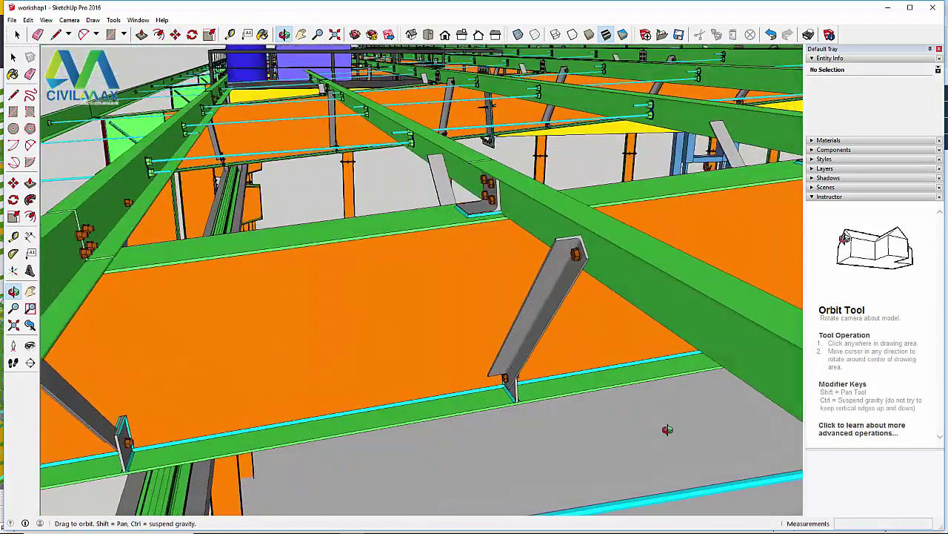
{"action": "scroll", "coordinate": [586, 470], "scroll_direction": "down", "scroll_amount": 6}
{"action": "left_click_drag", "start_coordinate": [484, 329], "coordinate": [621, 331]}
{"action": "scroll", "coordinate": [242, 209], "scroll_direction": "up", "scroll_amount": 5}
{"action": "scroll", "coordinate": [243, 209], "scroll_direction": "up", "scroll_amount": 4}
{"action": "left_click_drag", "start_coordinate": [326, 249], "coordinate": [367, 225]}
{"action": "scroll", "coordinate": [363, 226], "scroll_direction": "down", "scroll_amount": 6}
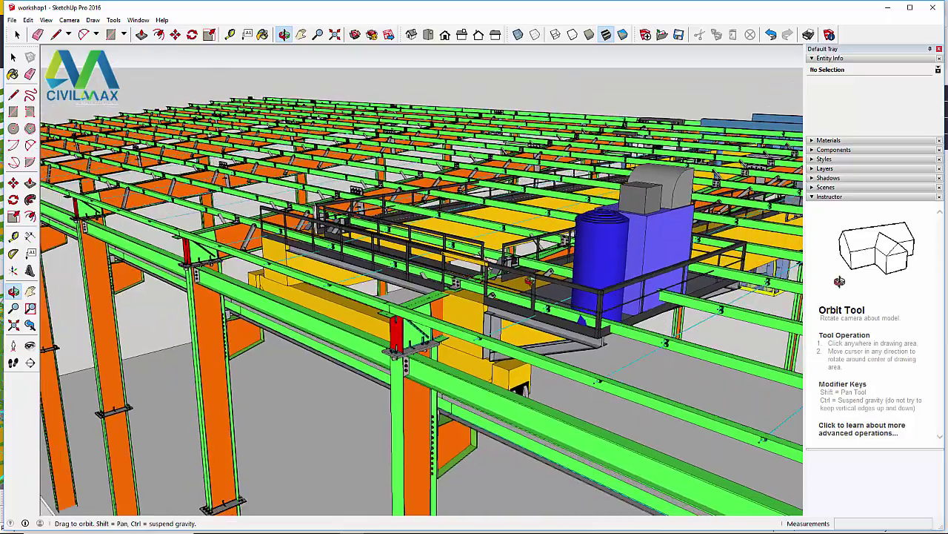
{"action": "mouse_move", "coordinate": [521, 268]}
{"action": "left_mouse_down"}
{"action": "mouse_move", "coordinate": [534, 259]}
{"action": "mouse_move", "coordinate": [516, 240]}
{"action": "mouse_move", "coordinate": [523, 255]}
{"action": "left_mouse_up"}
{"action": "left_click_drag", "start_coordinate": [731, 369], "coordinate": [729, 351]}
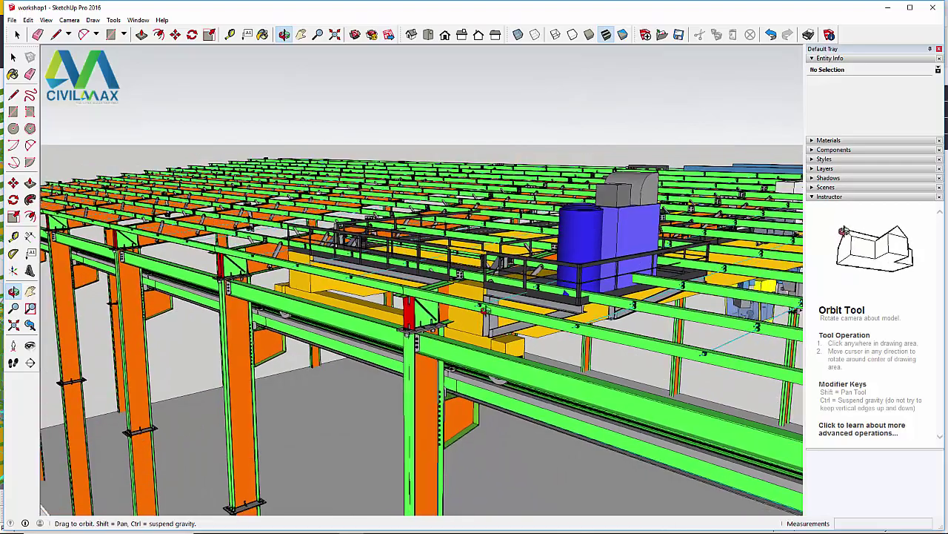
{"action": "scroll", "coordinate": [486, 275], "scroll_direction": "down", "scroll_amount": 3}
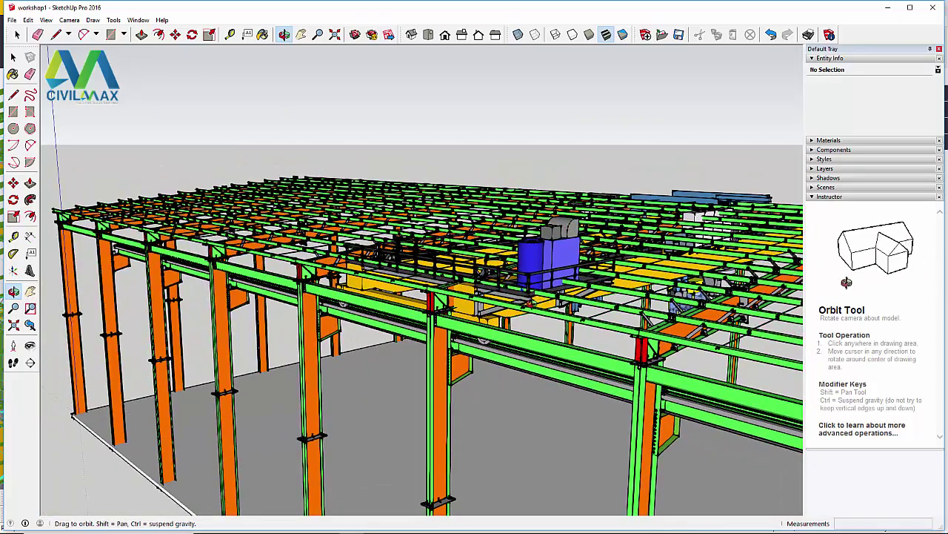
{"action": "scroll", "coordinate": [530, 303], "scroll_direction": "up", "scroll_amount": 3}
{"action": "left_click_drag", "start_coordinate": [547, 287], "coordinate": [427, 447]}
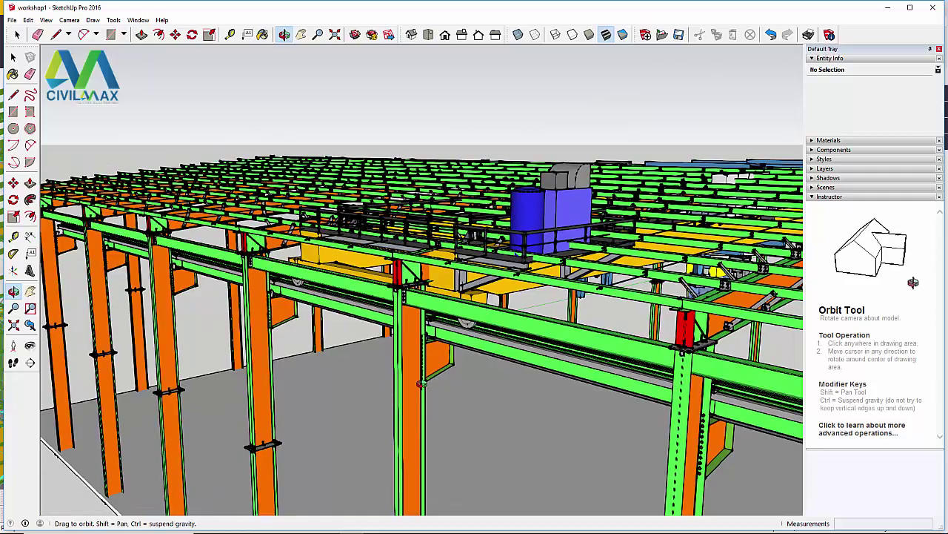
{"action": "left_click_drag", "start_coordinate": [428, 447], "coordinate": [421, 373]}
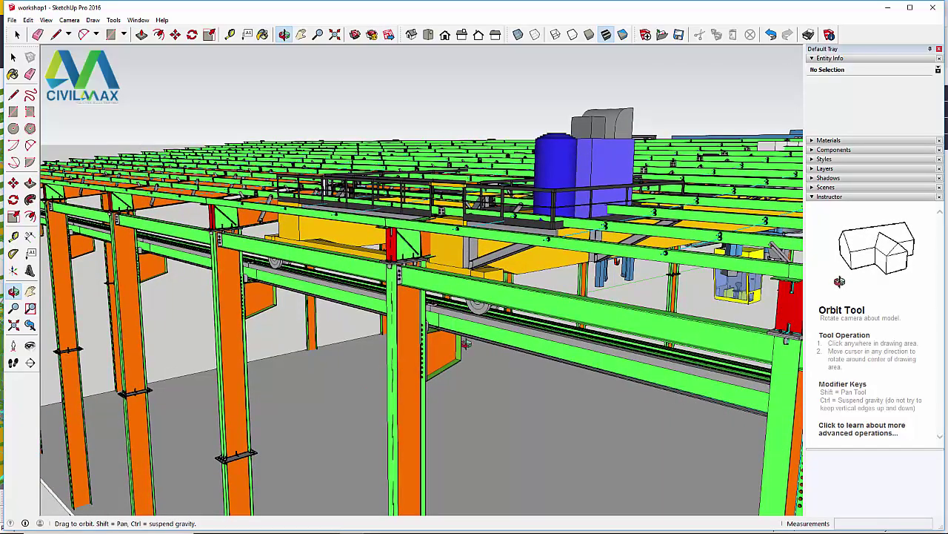
{"action": "left_click_drag", "start_coordinate": [466, 343], "coordinate": [475, 342]}
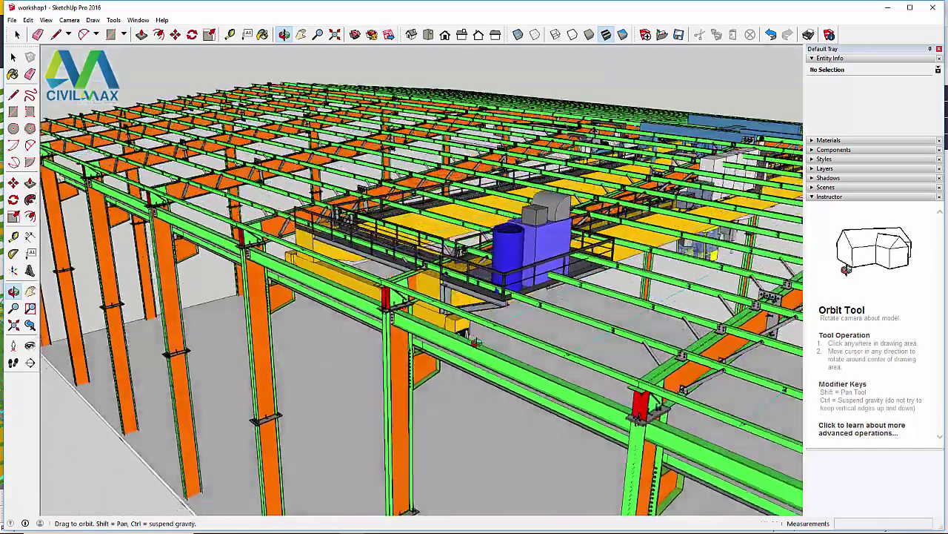
{"action": "scroll", "coordinate": [543, 248], "scroll_direction": "up", "scroll_amount": 3}
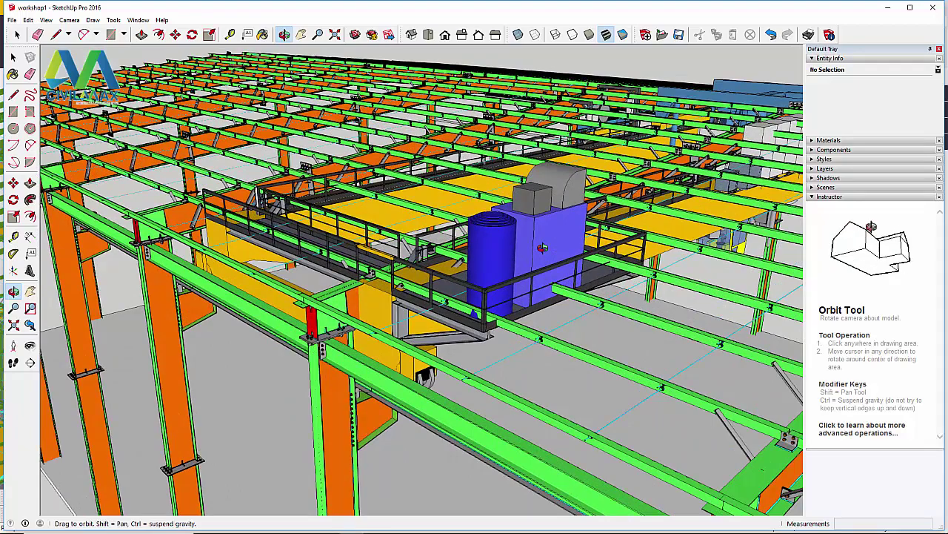
{"action": "scroll", "coordinate": [542, 248], "scroll_direction": "down", "scroll_amount": 5}
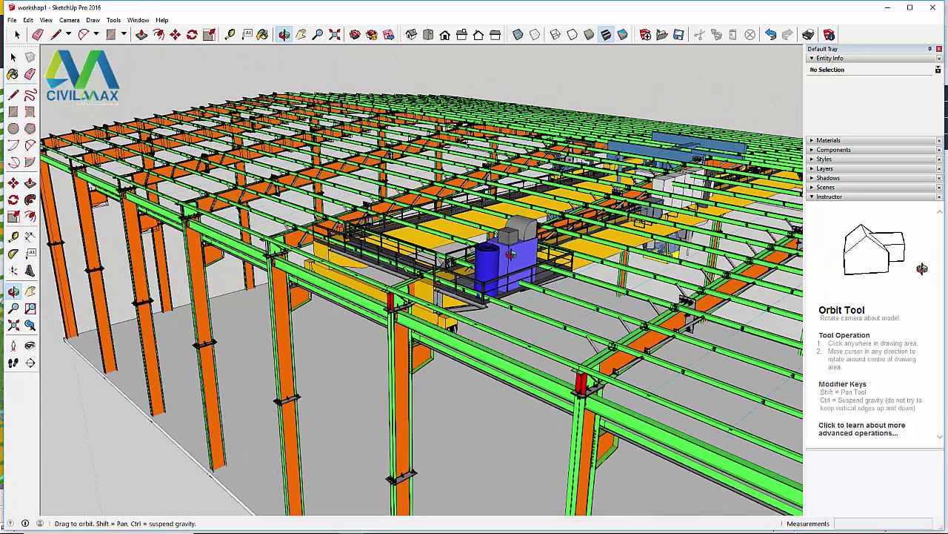
{"action": "scroll", "coordinate": [500, 275], "scroll_direction": "up", "scroll_amount": 1}
Step: Lower the crane vertically by 1000 mm, using a point on its blue equipment housing as the base
{"action": "left_click", "coordinate": [176, 35]}
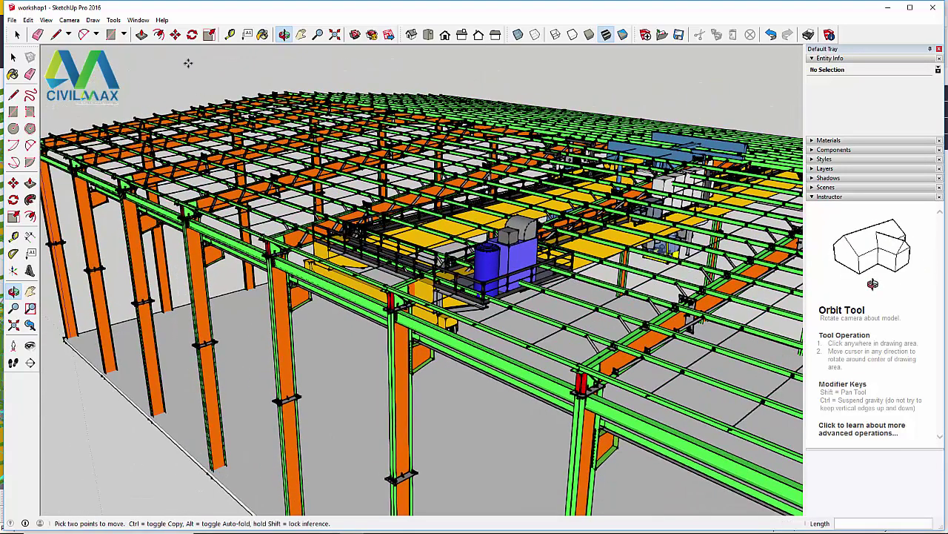
{"action": "left_click", "coordinate": [519, 249]}
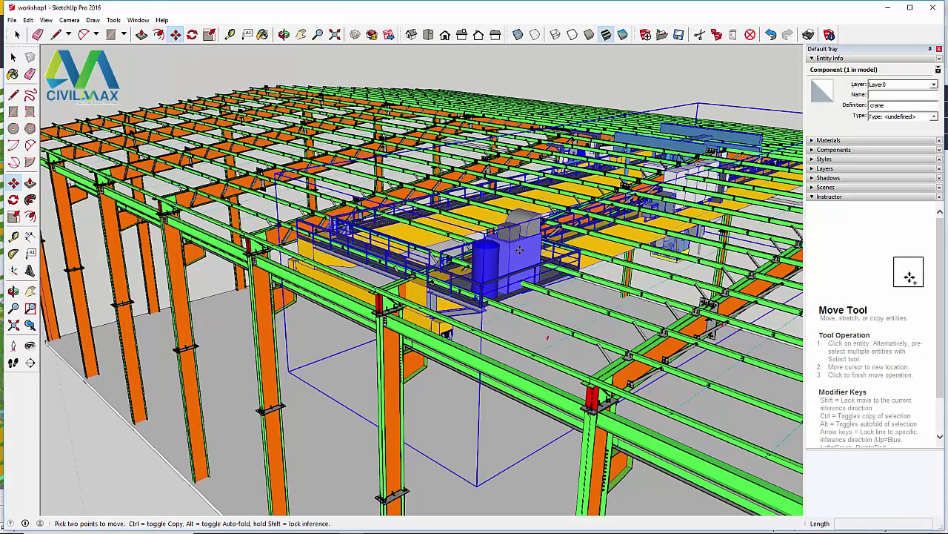
{"action": "left_click", "coordinate": [519, 257]}
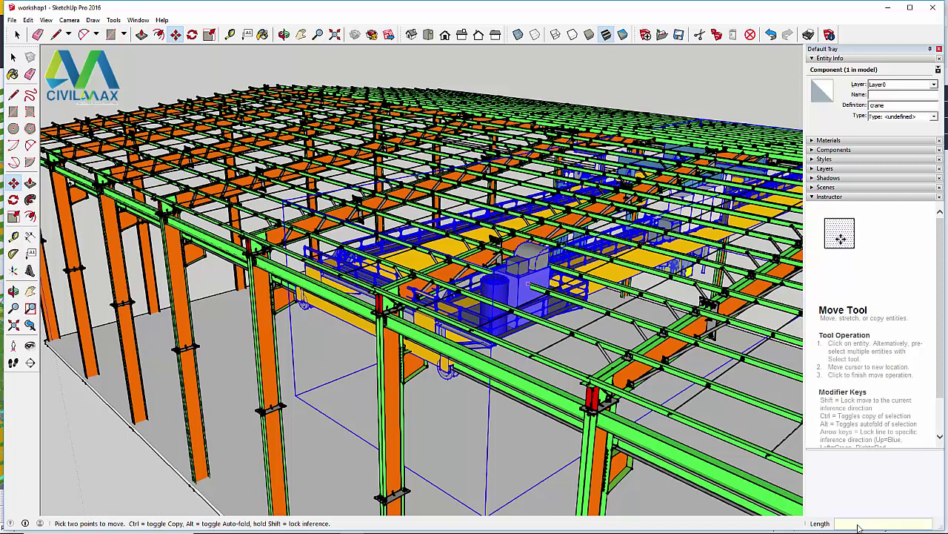
{"action": "type", "text": "000"}
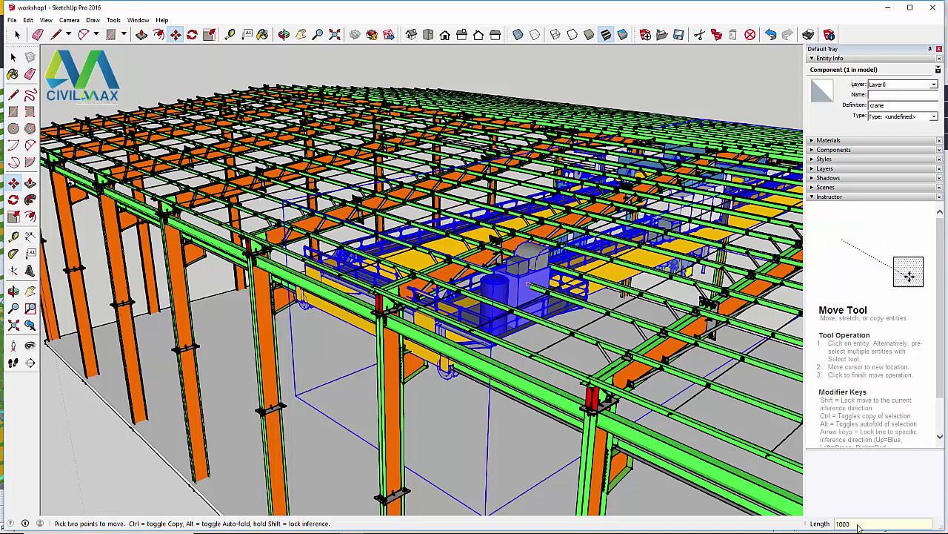
{"action": "key", "text": "Return"}
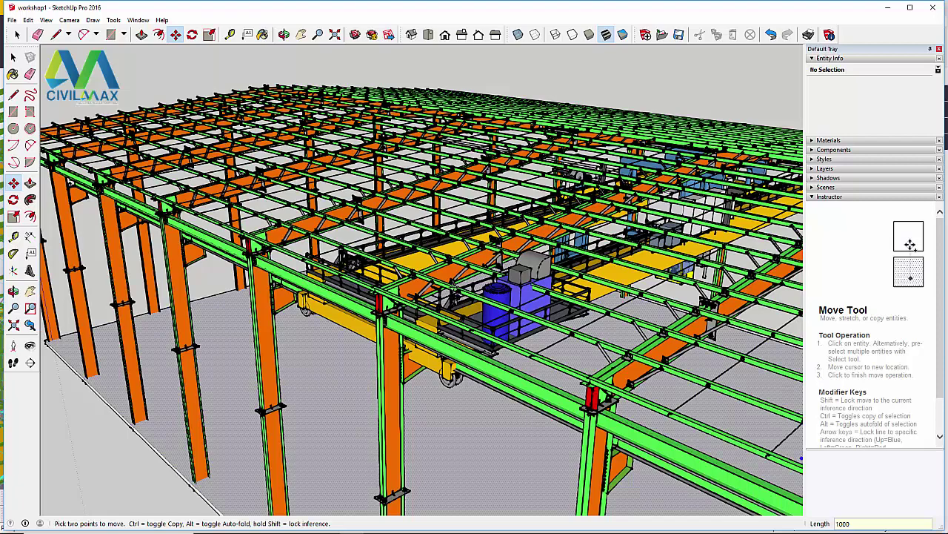
Step: Close the Bentley CONNECTION Client sign-in window covering the model and return to selecting
{"action": "scroll", "coordinate": [519, 305], "scroll_direction": "up", "scroll_amount": 4}
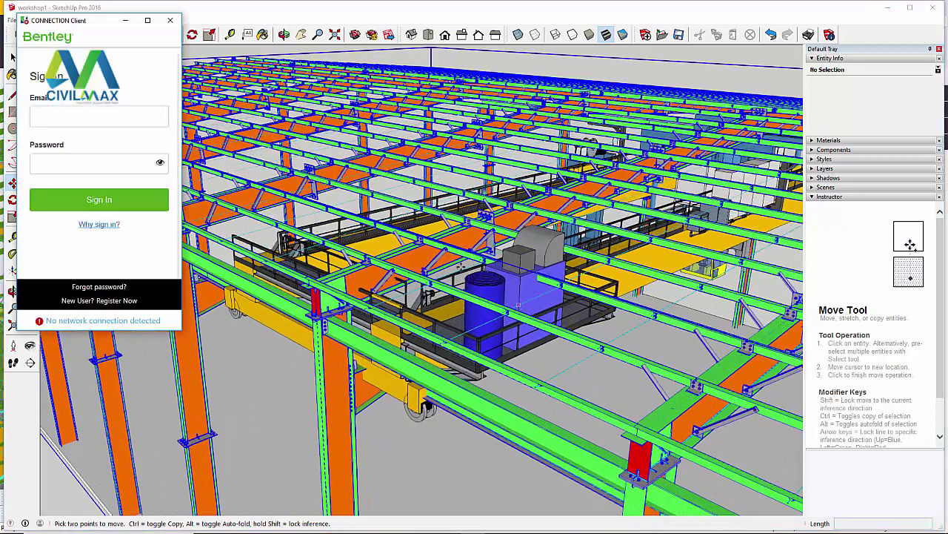
{"action": "left_click", "coordinate": [171, 20]}
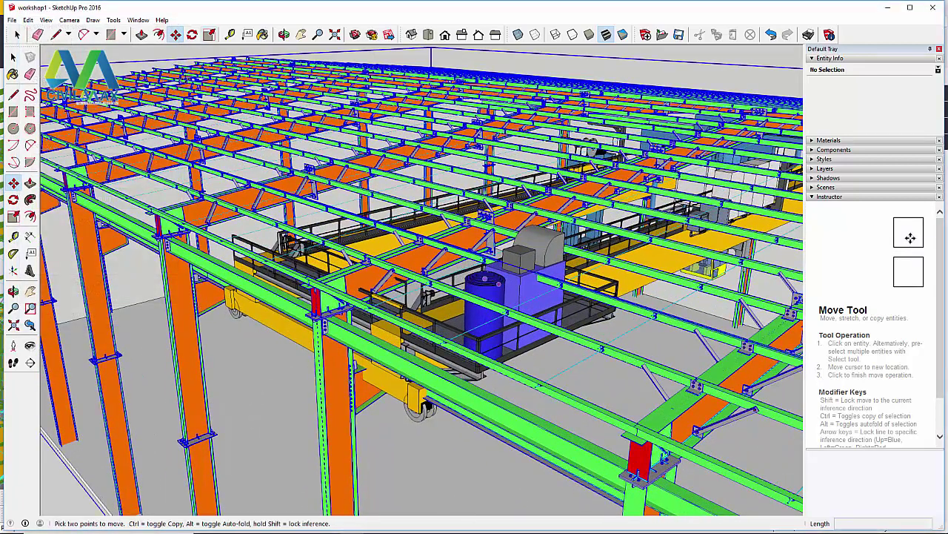
{"action": "key", "text": "space"}
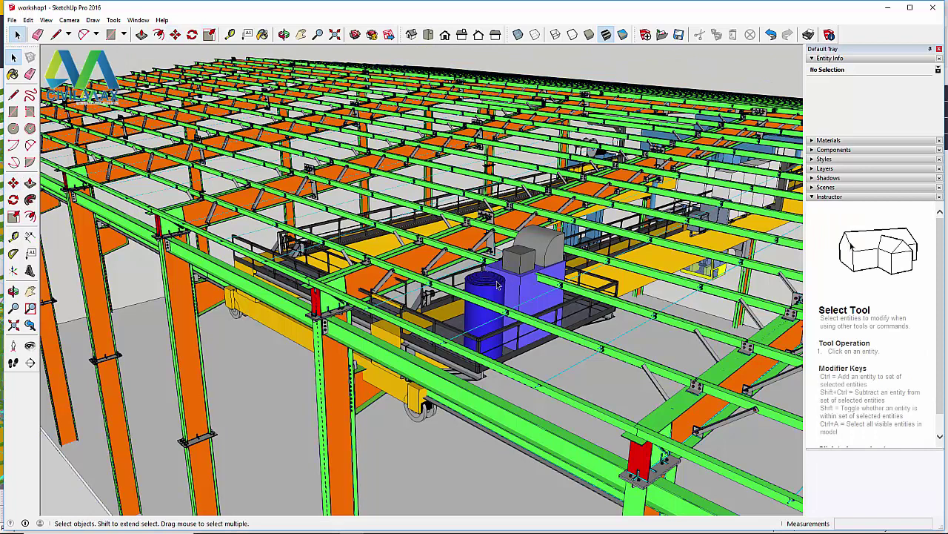
{"action": "left_click", "coordinate": [175, 35]}
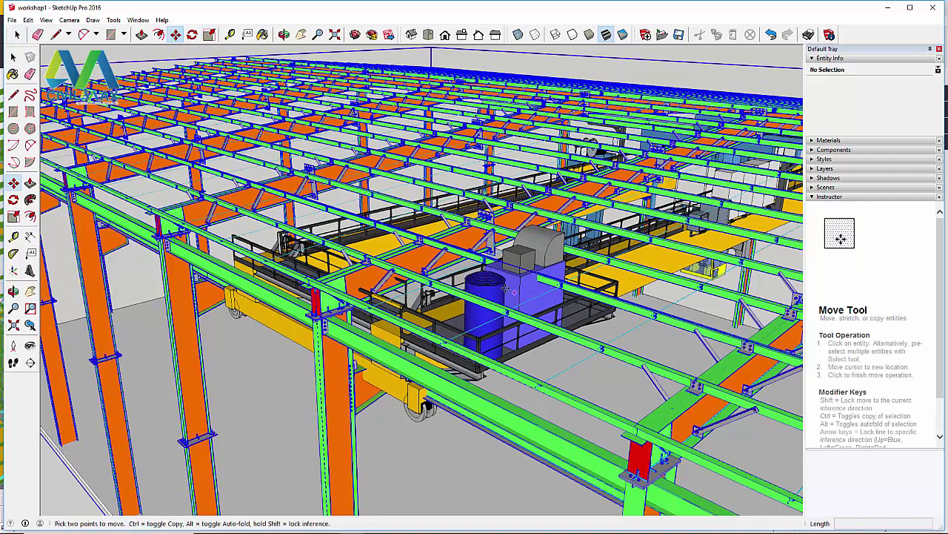
{"action": "left_click", "coordinate": [547, 241]}
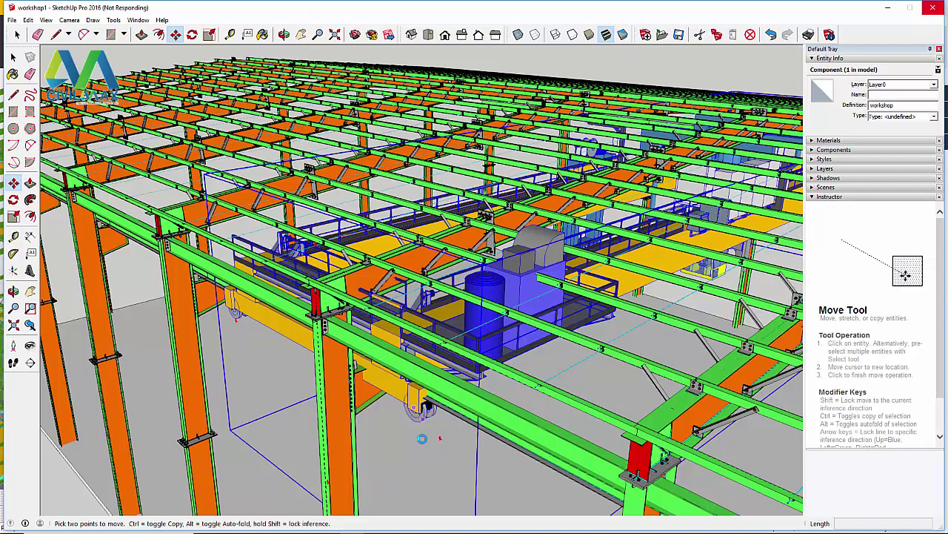
{"action": "scroll", "coordinate": [421, 438], "scroll_direction": "up", "scroll_amount": 3}
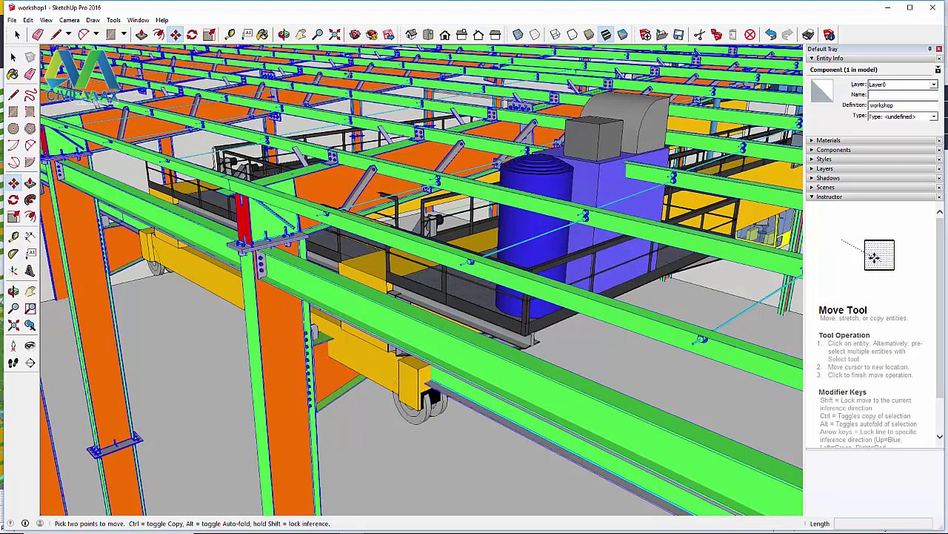
Step: Lower the crane another 1000 mm along the blue axis, using a point on its yellow girder as the base
{"action": "left_click", "coordinate": [284, 35]}
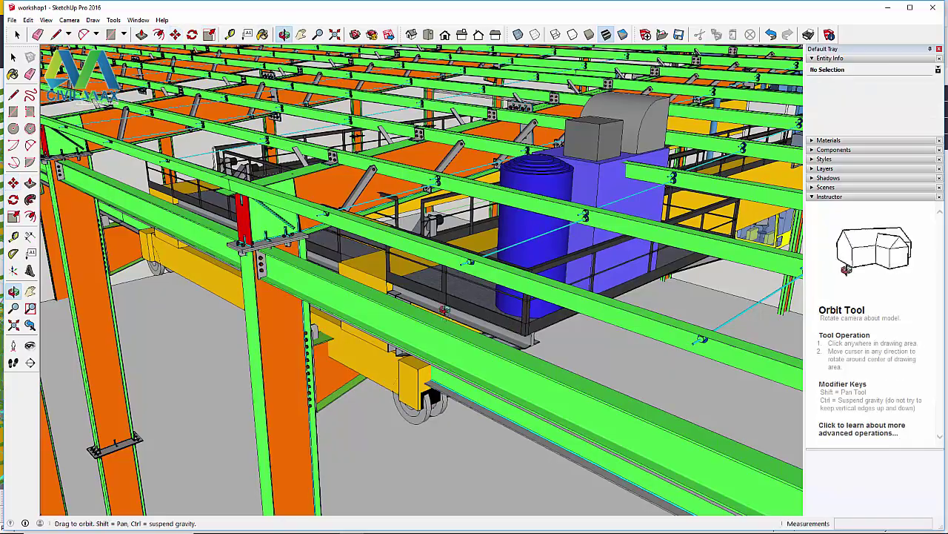
{"action": "left_click_drag", "start_coordinate": [438, 315], "coordinate": [134, 217]}
{"action": "key", "text": "m"}
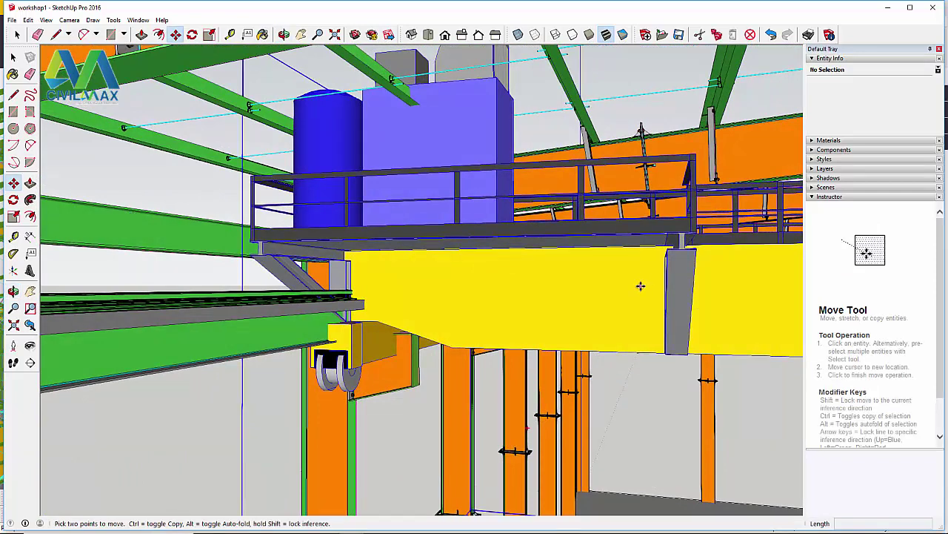
{"action": "left_click", "coordinate": [642, 284]}
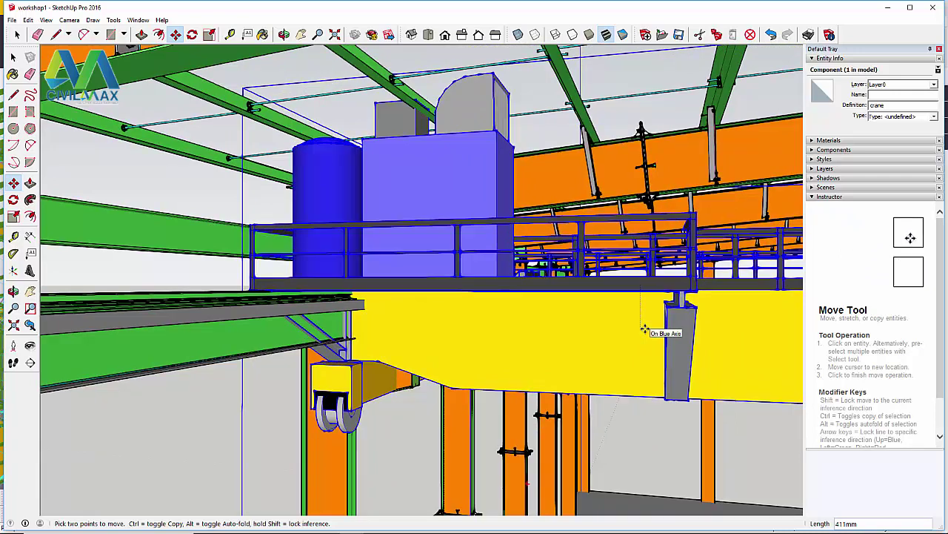
{"action": "type", "text": "10"}
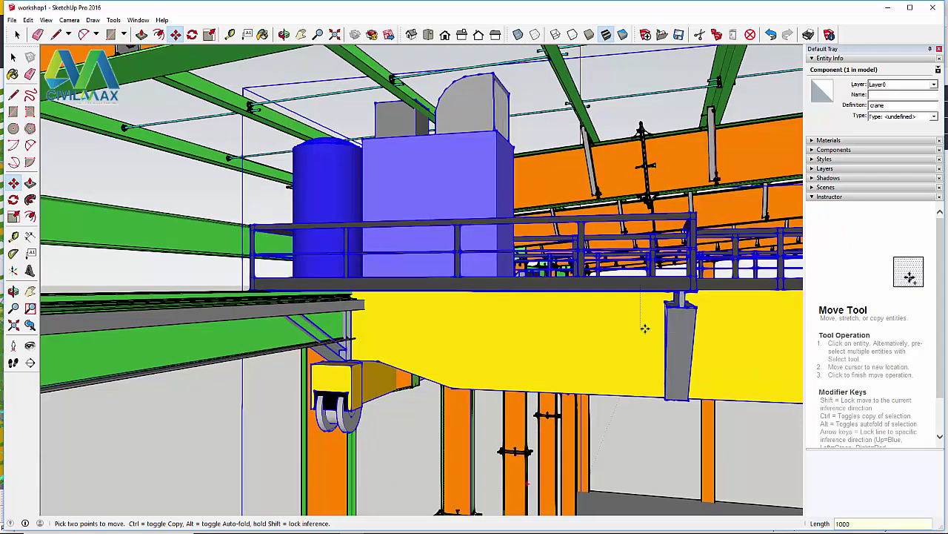
{"action": "type", "text": "00"}
{"action": "key", "text": "Return"}
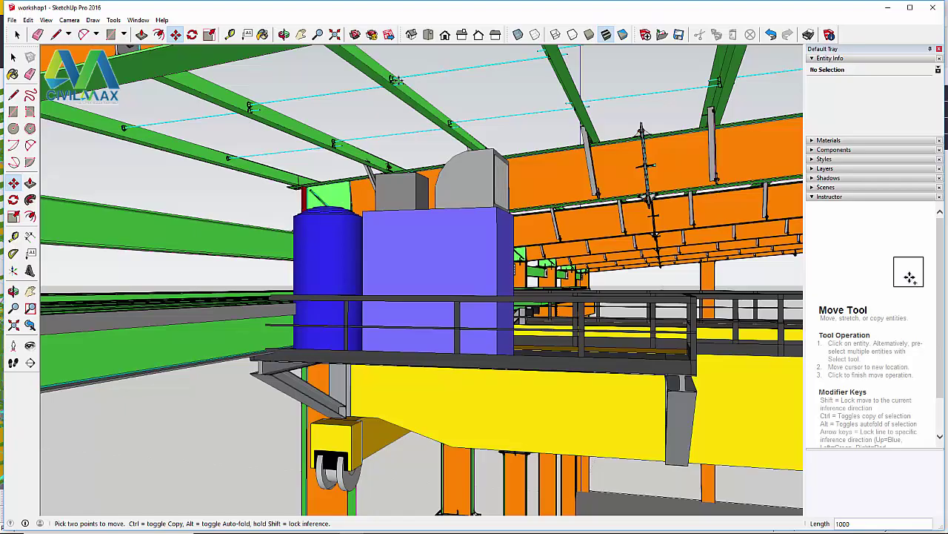
Step: Examine from inside the building the lowered crane's clearance below the roof rafters and its wheels' position relative to the crane rail
{"action": "left_click", "coordinate": [284, 34]}
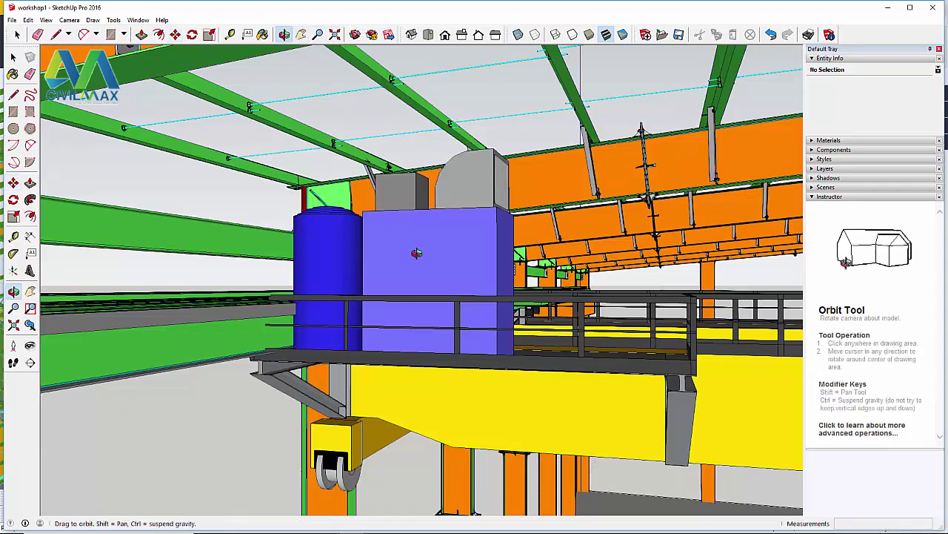
{"action": "mouse_move", "coordinate": [415, 254]}
{"action": "left_mouse_down"}
{"action": "mouse_move", "coordinate": [589, 256]}
{"action": "mouse_move", "coordinate": [451, 249]}
{"action": "mouse_move", "coordinate": [431, 259]}
{"action": "left_mouse_up"}
{"action": "left_click_drag", "start_coordinate": [501, 263], "coordinate": [338, 304]}
{"action": "left_click_drag", "start_coordinate": [469, 422], "coordinate": [465, 417]}
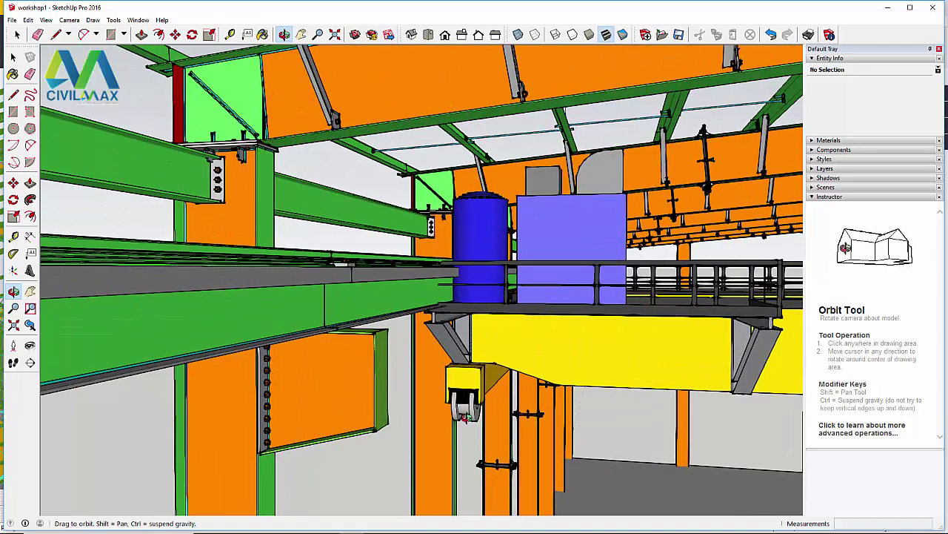
{"action": "scroll", "coordinate": [328, 347], "scroll_direction": "down", "scroll_amount": 4}
{"action": "left_click_drag", "start_coordinate": [419, 338], "coordinate": [378, 336]}
{"action": "left_click_drag", "start_coordinate": [238, 378], "coordinate": [211, 384]}
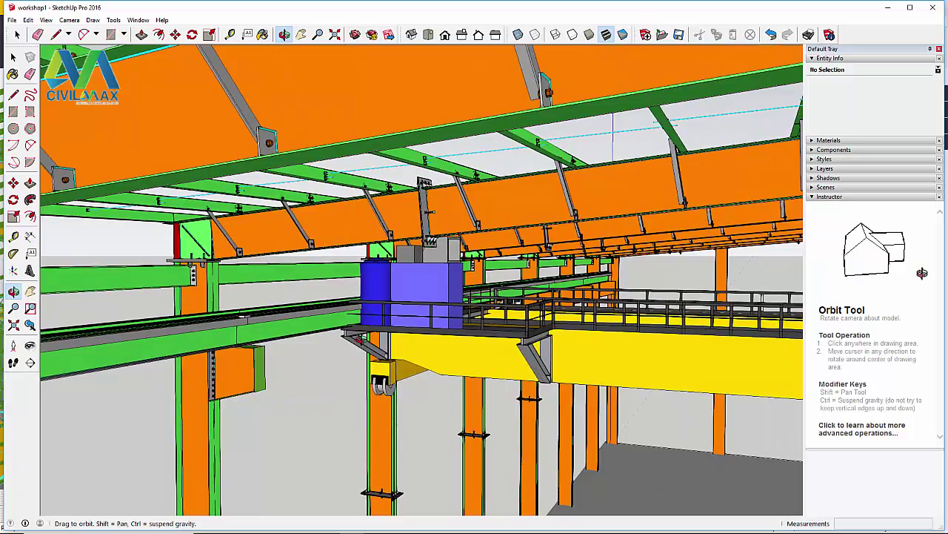
{"action": "mouse_move", "coordinate": [482, 335]}
{"action": "left_mouse_down"}
{"action": "mouse_move", "coordinate": [190, 334]}
{"action": "mouse_move", "coordinate": [326, 338]}
{"action": "mouse_move", "coordinate": [502, 324]}
{"action": "mouse_move", "coordinate": [445, 338]}
{"action": "mouse_move", "coordinate": [481, 326]}
{"action": "mouse_move", "coordinate": [460, 323]}
{"action": "mouse_move", "coordinate": [486, 317]}
{"action": "left_mouse_up"}
{"action": "scroll", "coordinate": [501, 351], "scroll_direction": "up", "scroll_amount": 5}
{"action": "scroll", "coordinate": [510, 347], "scroll_direction": "down", "scroll_amount": 2}
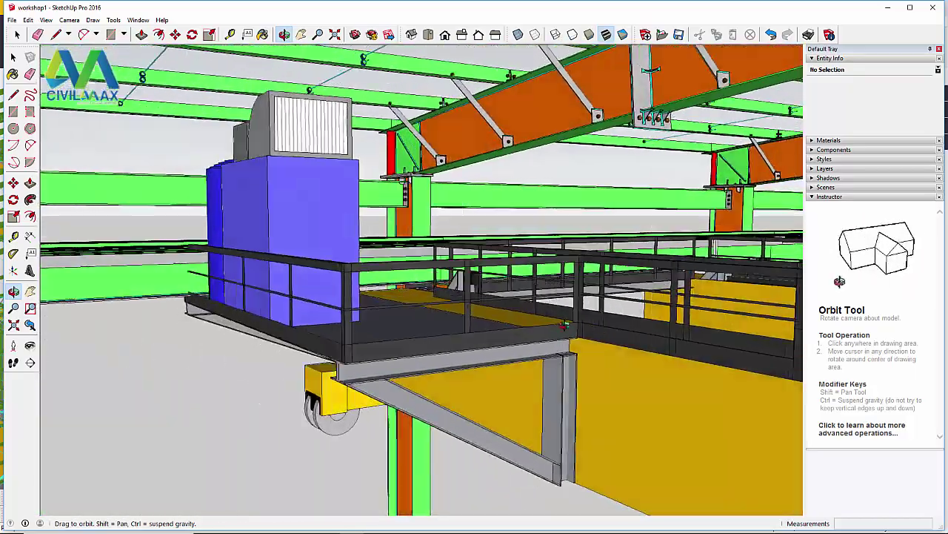
{"action": "scroll", "coordinate": [519, 319], "scroll_direction": "up", "scroll_amount": 5}
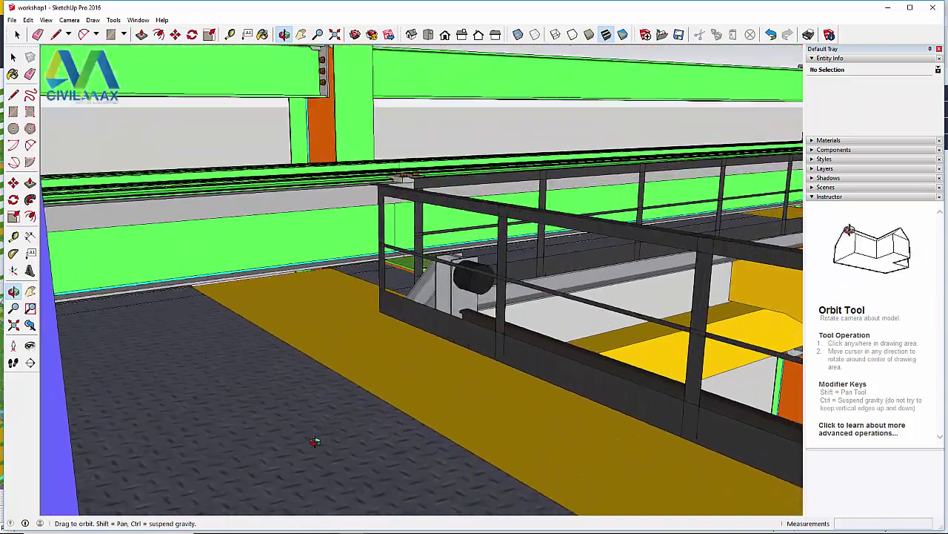
{"action": "scroll", "coordinate": [444, 404], "scroll_direction": "down", "scroll_amount": 3}
{"action": "left_click_drag", "start_coordinate": [345, 493], "coordinate": [264, 373]}
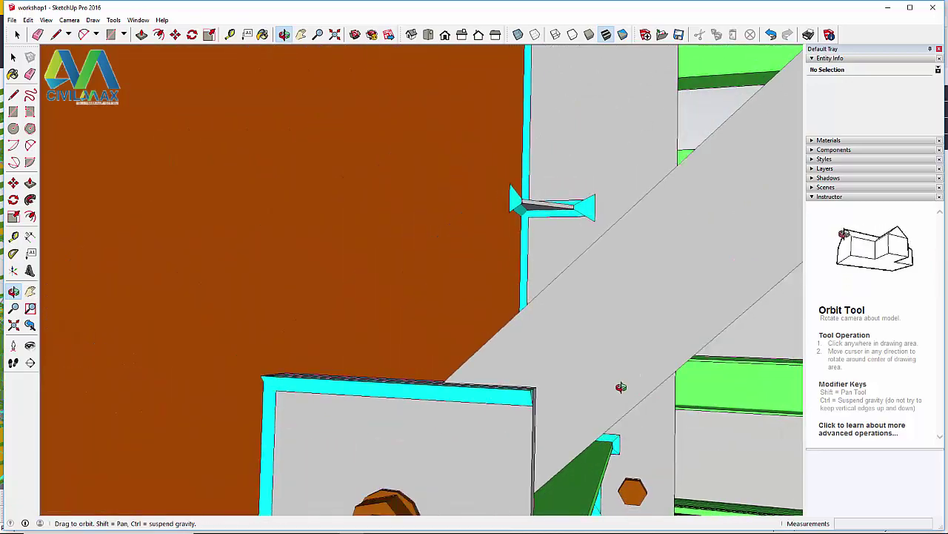
Step: Examine the clearance between the crane's blue equipment housing and the roof rafters and purlins from inside the building
{"action": "middle_click_drag", "start_coordinate": [681, 397], "coordinate": [645, 374]}
{"action": "left_click_drag", "start_coordinate": [922, 268], "coordinate": [839, 280]}
{"action": "left_click_drag", "start_coordinate": [265, 385], "coordinate": [573, 391]}
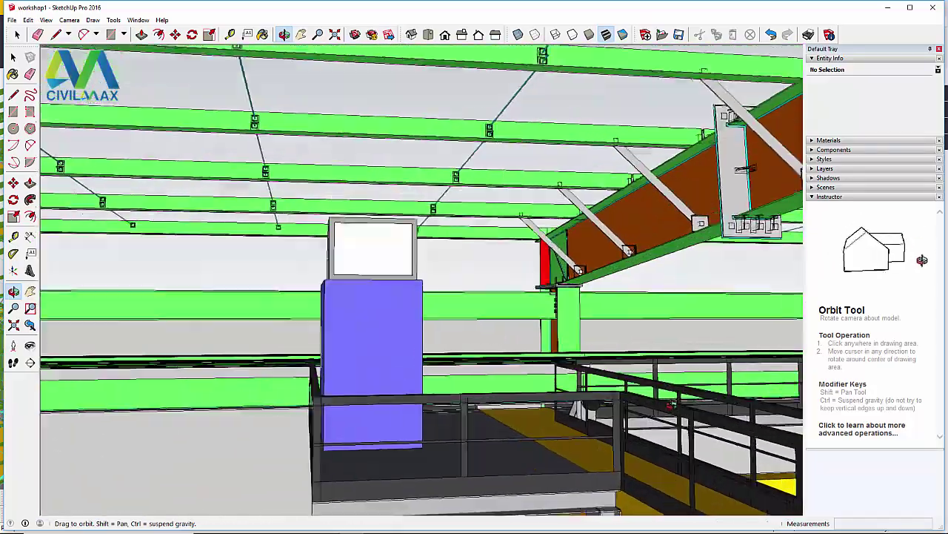
{"action": "middle_click_drag", "start_coordinate": [671, 404], "coordinate": [627, 404]}
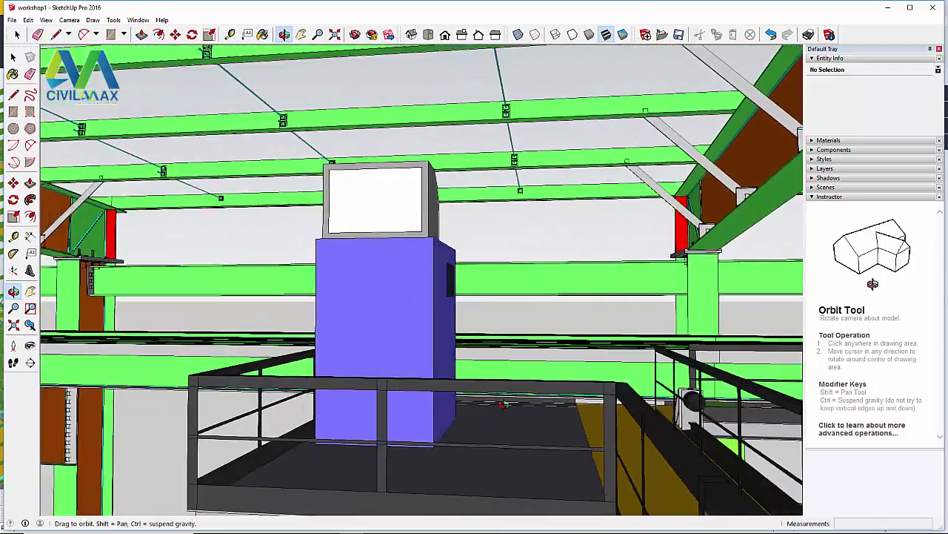
{"action": "left_click_drag", "start_coordinate": [503, 404], "coordinate": [420, 404]}
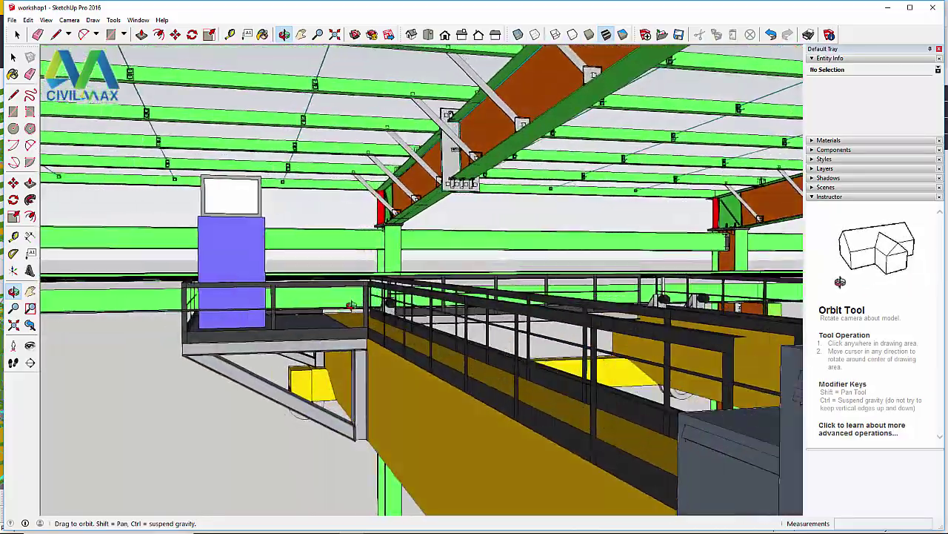
Step: Inspect the crane's fit in the building from above the roof purlins at its end carriages and from inside along its yellow girder
{"action": "left_click_drag", "start_coordinate": [351, 305], "coordinate": [295, 385]}
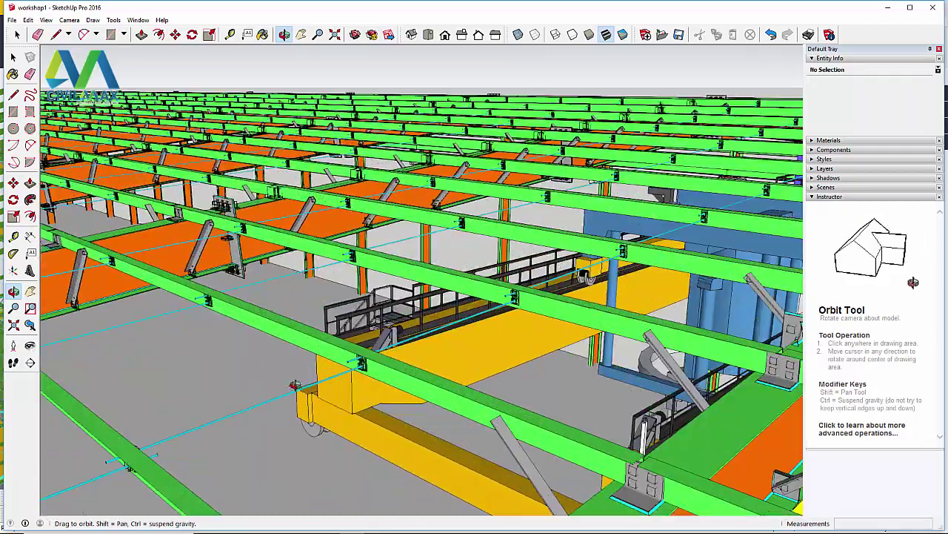
{"action": "scroll", "coordinate": [300, 382], "scroll_direction": "down", "scroll_amount": 4}
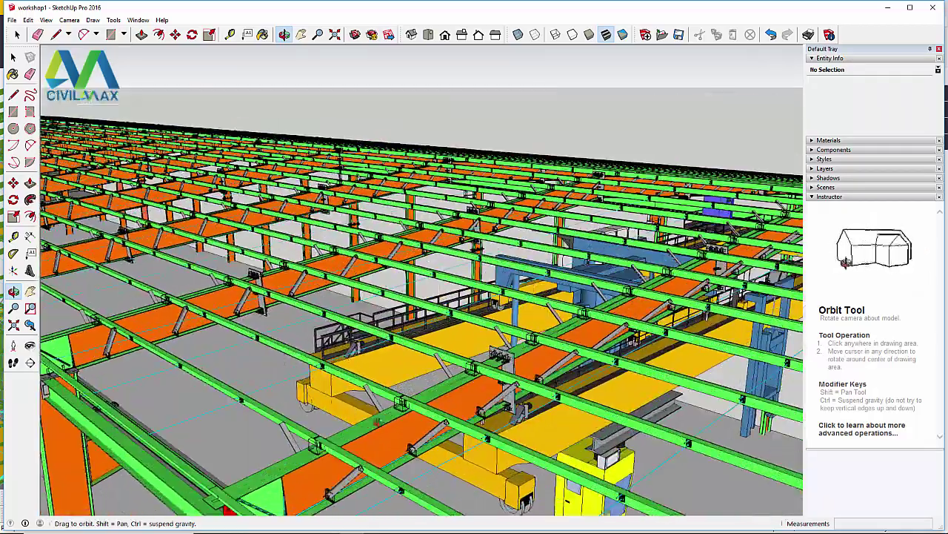
{"action": "left_click_drag", "start_coordinate": [295, 386], "coordinate": [296, 369]}
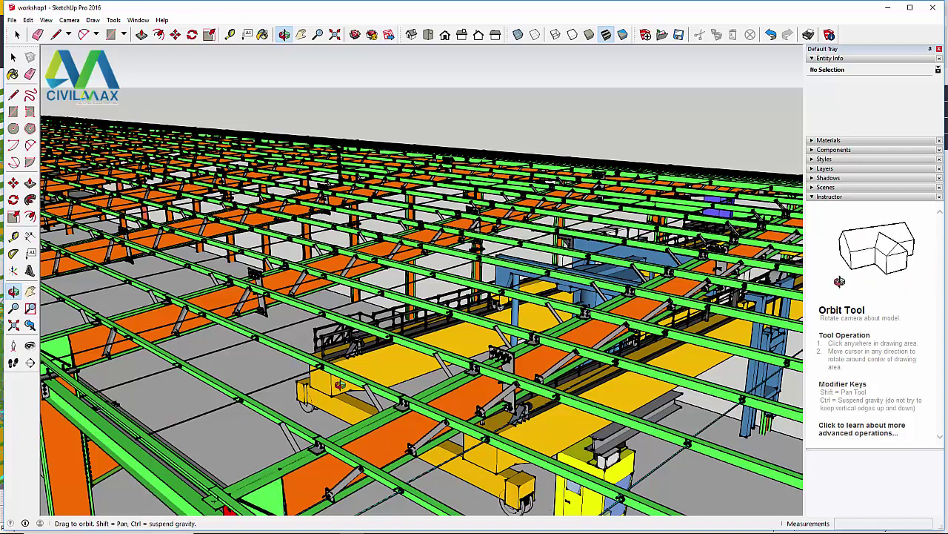
{"action": "scroll", "coordinate": [340, 384], "scroll_direction": "up", "scroll_amount": 7}
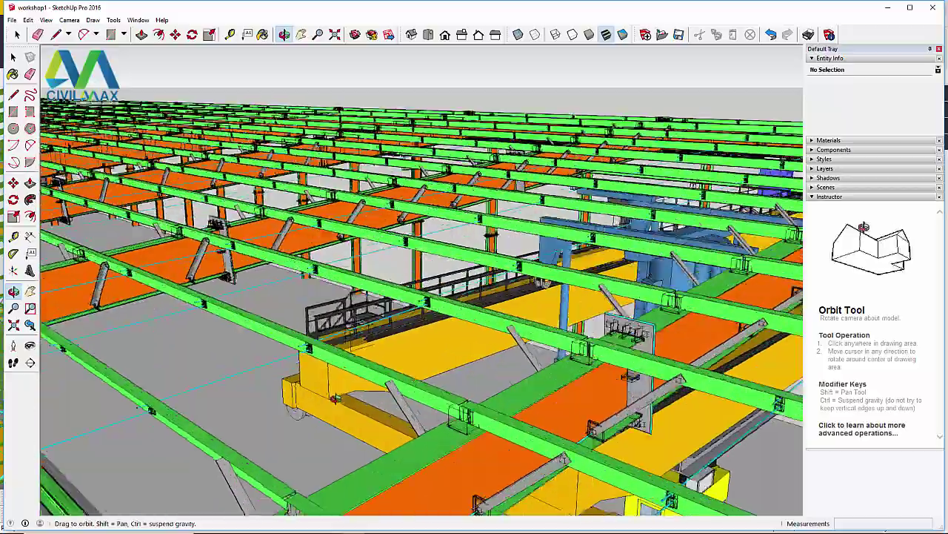
{"action": "left_click_drag", "start_coordinate": [341, 412], "coordinate": [480, 333]}
{"action": "scroll", "coordinate": [647, 342], "scroll_direction": "down", "scroll_amount": 3}
{"action": "scroll", "coordinate": [312, 375], "scroll_direction": "down", "scroll_amount": 3}
{"action": "scroll", "coordinate": [442, 366], "scroll_direction": "up", "scroll_amount": 5}
{"action": "left_click_drag", "start_coordinate": [579, 284], "coordinate": [518, 272]}
{"action": "left_click_drag", "start_coordinate": [593, 265], "coordinate": [679, 357]}
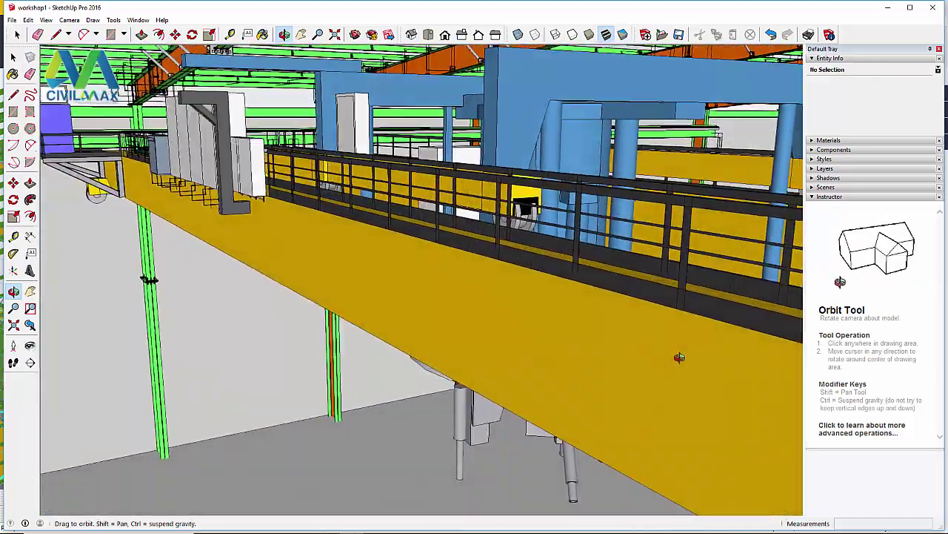